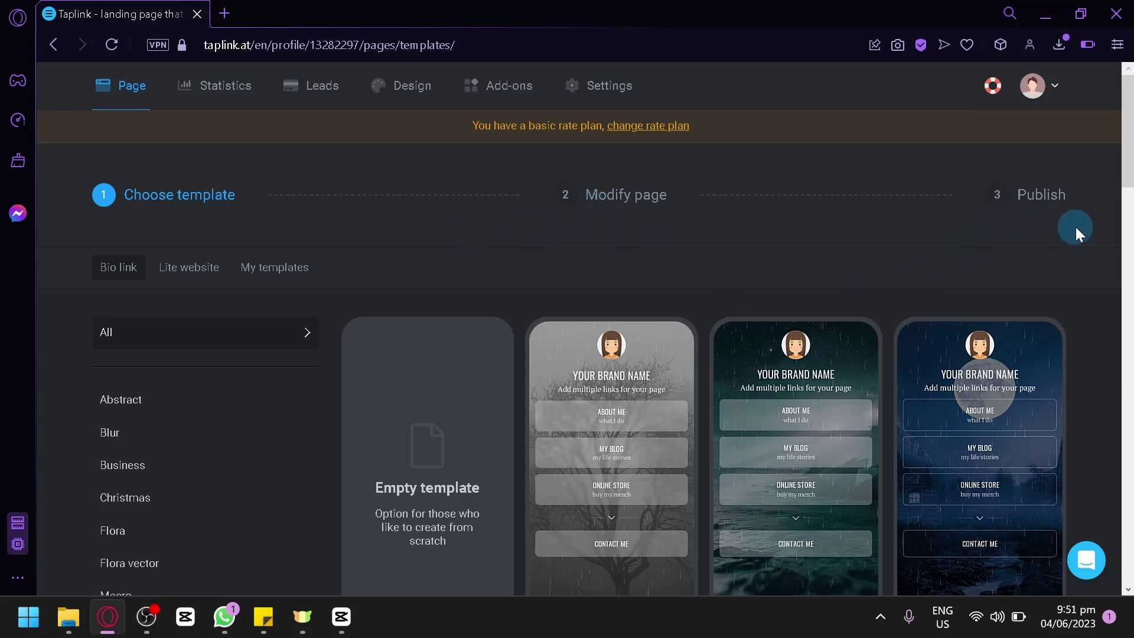
Step: Browse the bio link template gallery, from the Abstract through the Weekend categories
{"action": "scroll", "coordinate": [702, 245], "scroll_direction": "down", "scroll_amount": 4}
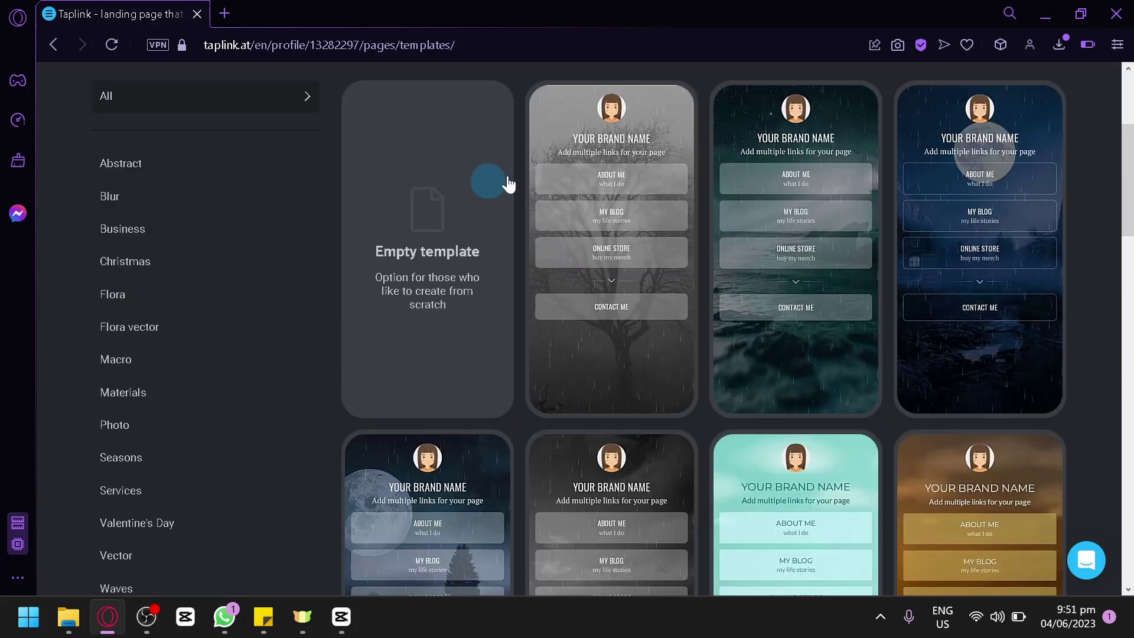
{"action": "scroll", "coordinate": [784, 120], "scroll_direction": "down", "scroll_amount": 6}
{"action": "scroll", "coordinate": [1038, 203], "scroll_direction": "down", "scroll_amount": 2}
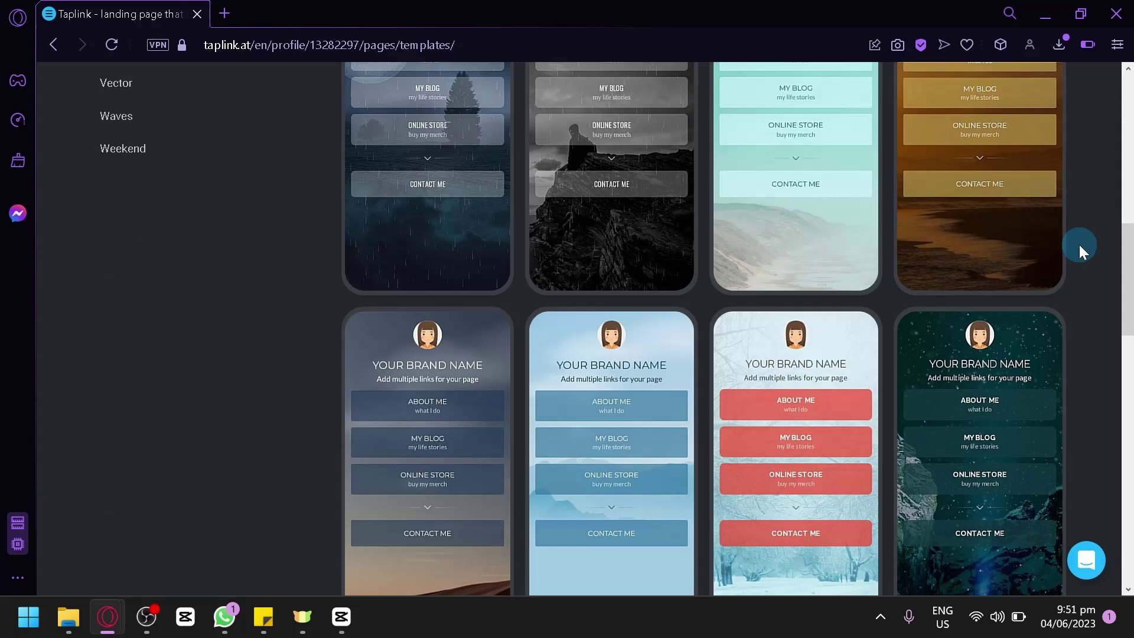
{"action": "scroll", "coordinate": [1079, 244], "scroll_direction": "down", "scroll_amount": 8}
{"action": "scroll", "coordinate": [1057, 257], "scroll_direction": "up", "scroll_amount": 12}
{"action": "scroll", "coordinate": [1036, 270], "scroll_direction": "up", "scroll_amount": 4}
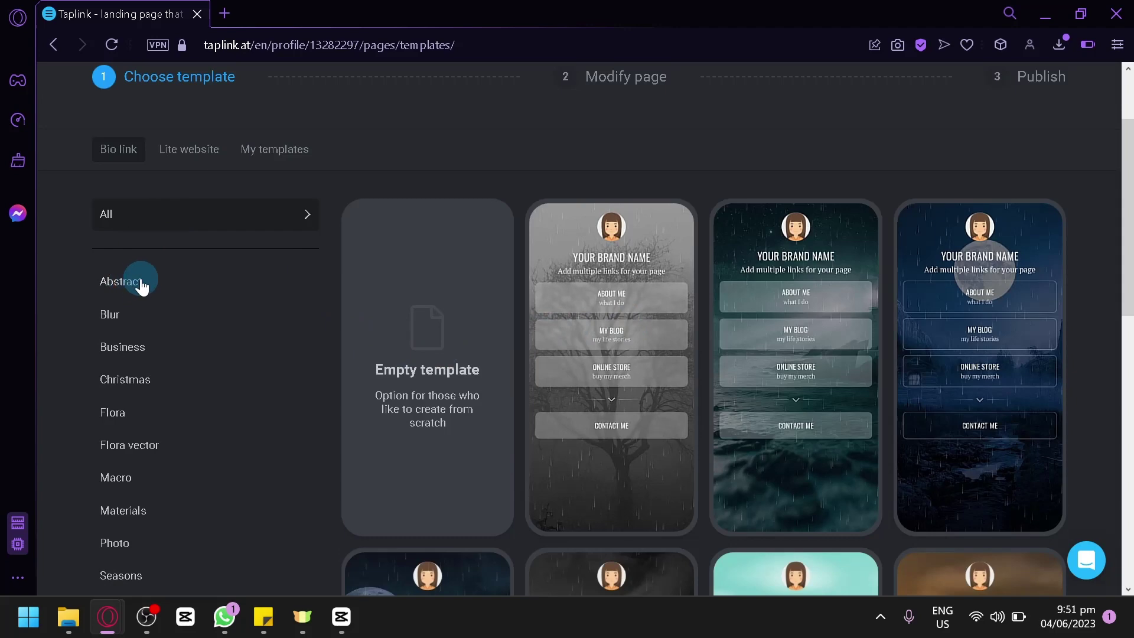
{"action": "scroll", "coordinate": [157, 346], "scroll_direction": "down", "scroll_amount": 2}
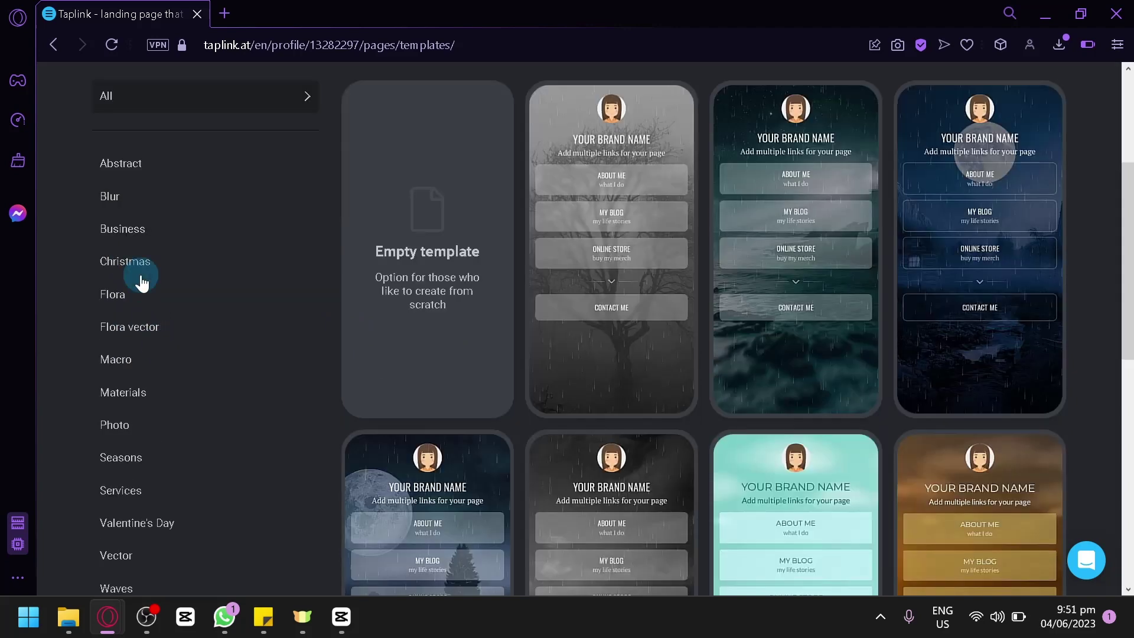
{"action": "scroll", "coordinate": [165, 354], "scroll_direction": "down", "scroll_amount": 4}
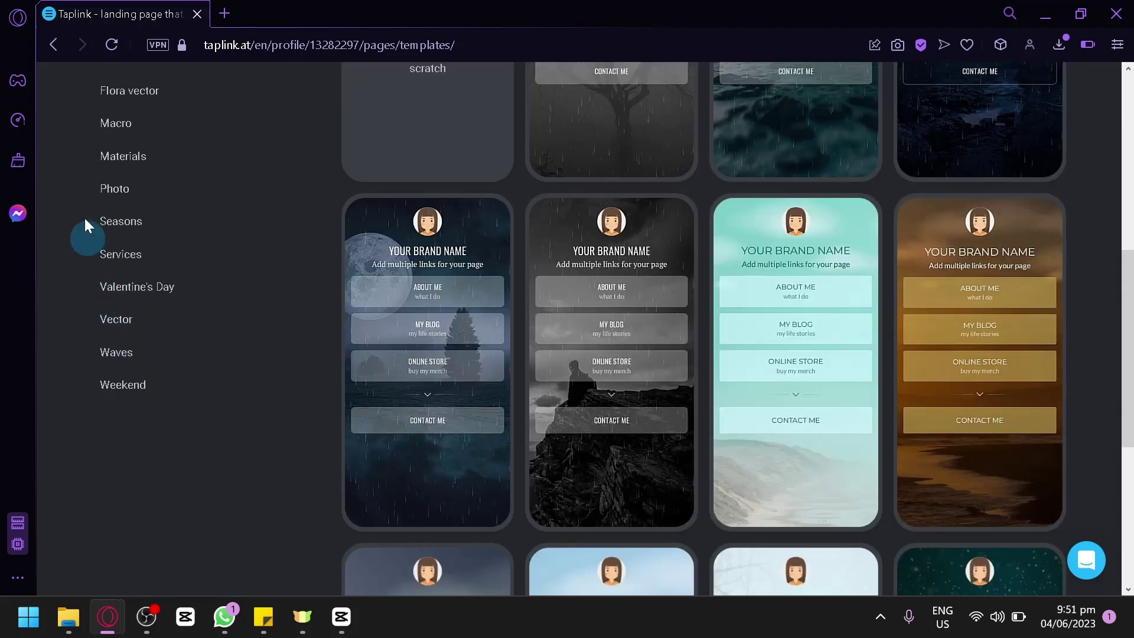
{"action": "scroll", "coordinate": [106, 195], "scroll_direction": "up", "scroll_amount": 4}
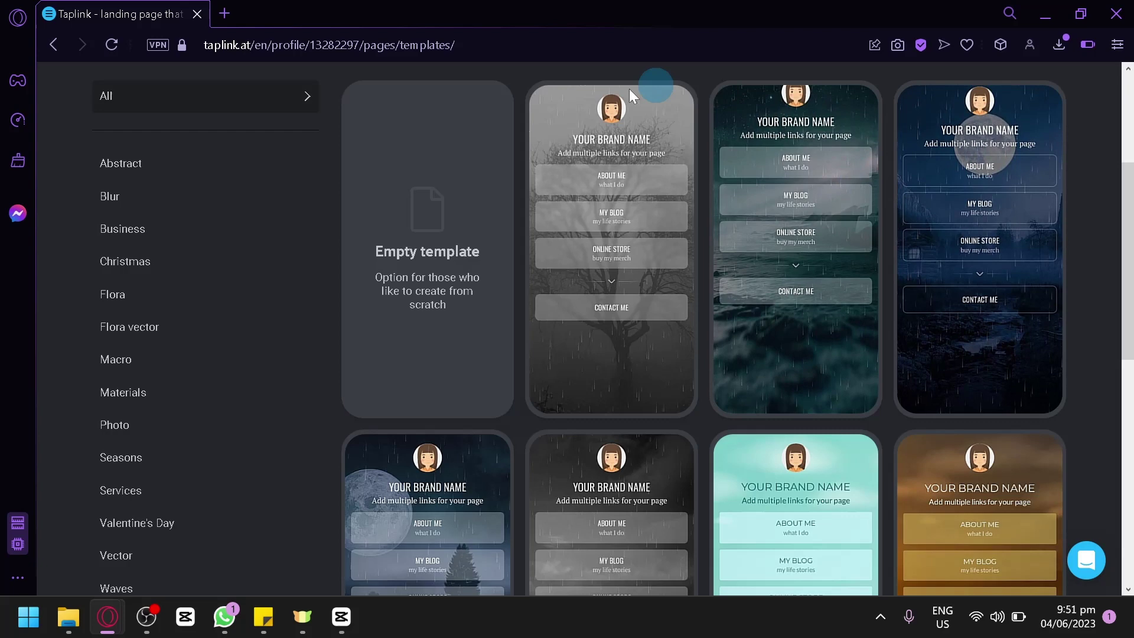
Step: Start a blank page from the Empty template, dismiss the tips, and open the New block catalogue
{"action": "left_click", "coordinate": [425, 220]}
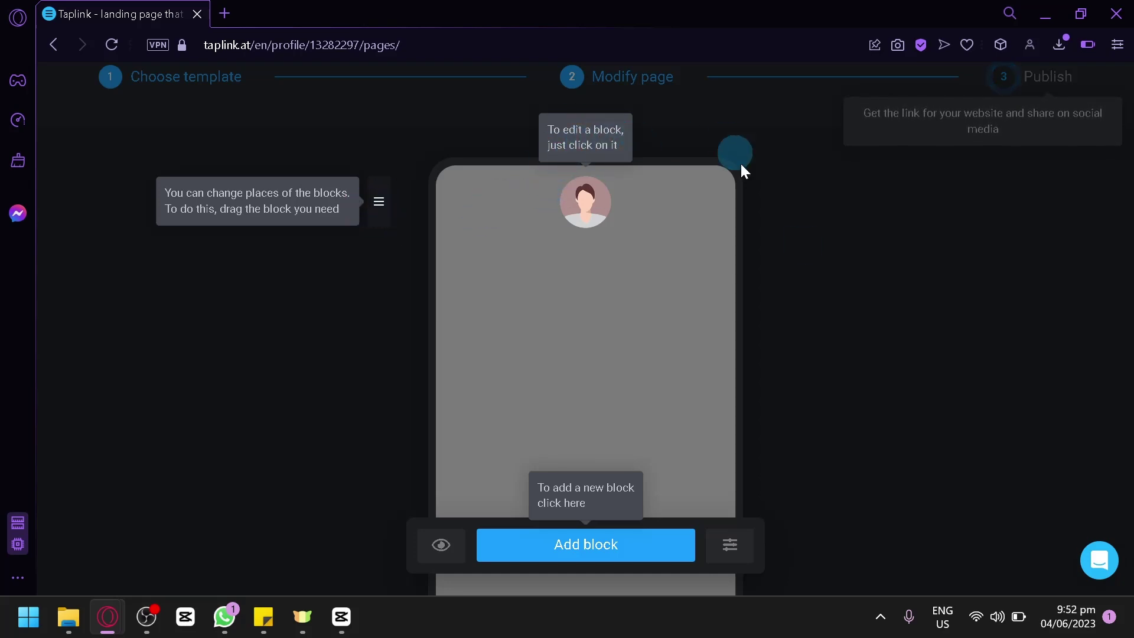
{"action": "left_click", "coordinate": [681, 396]}
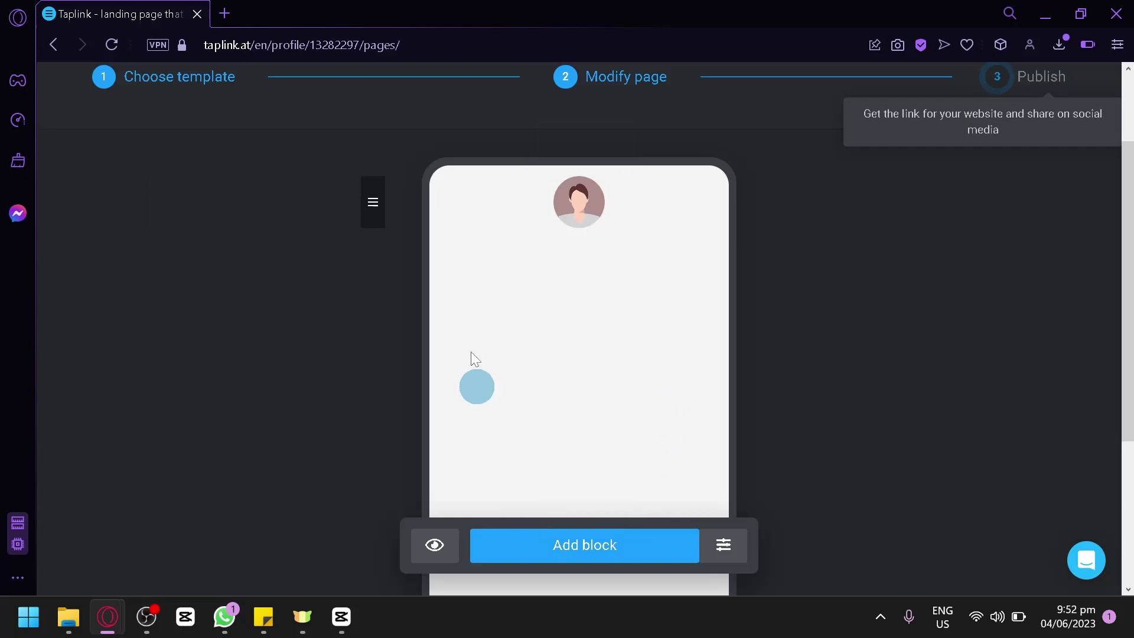
{"action": "scroll", "coordinate": [470, 352], "scroll_direction": "down", "scroll_amount": 3}
{"action": "scroll", "coordinate": [486, 320], "scroll_direction": "up", "scroll_amount": 5}
{"action": "scroll", "coordinate": [490, 262], "scroll_direction": "down", "scroll_amount": 2}
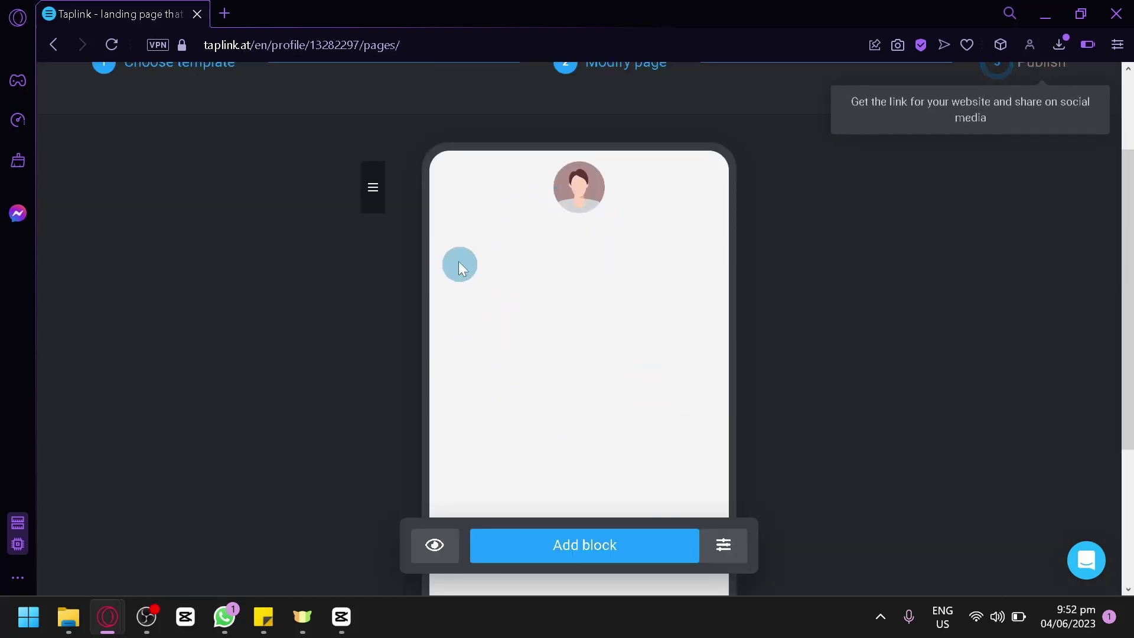
{"action": "scroll", "coordinate": [668, 253], "scroll_direction": "down", "scroll_amount": 2}
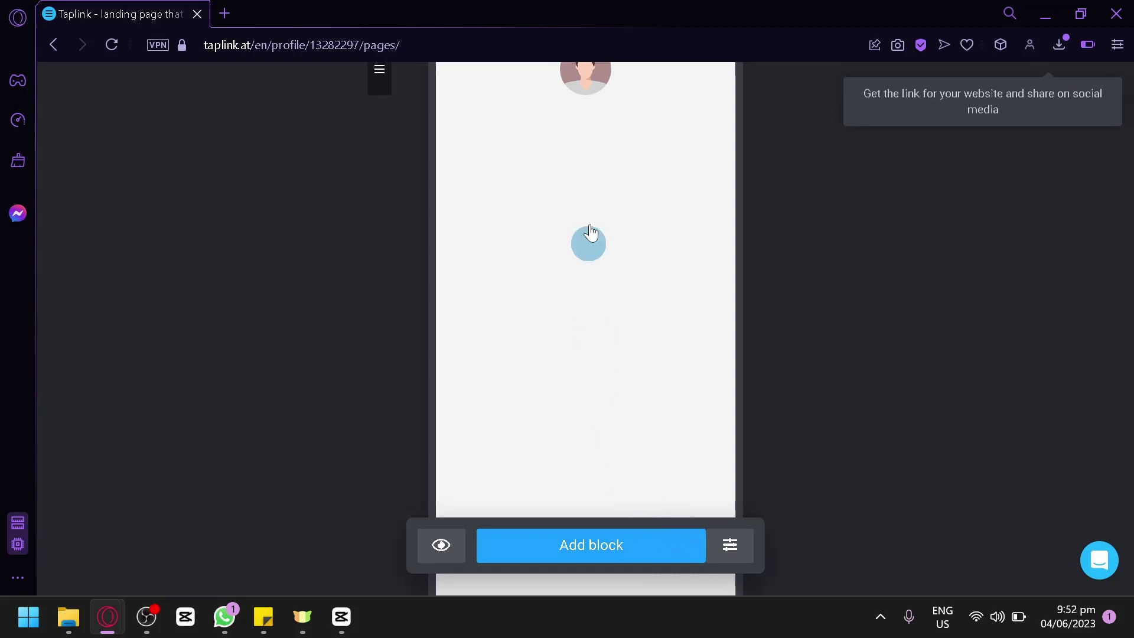
{"action": "left_click", "coordinate": [640, 210]}
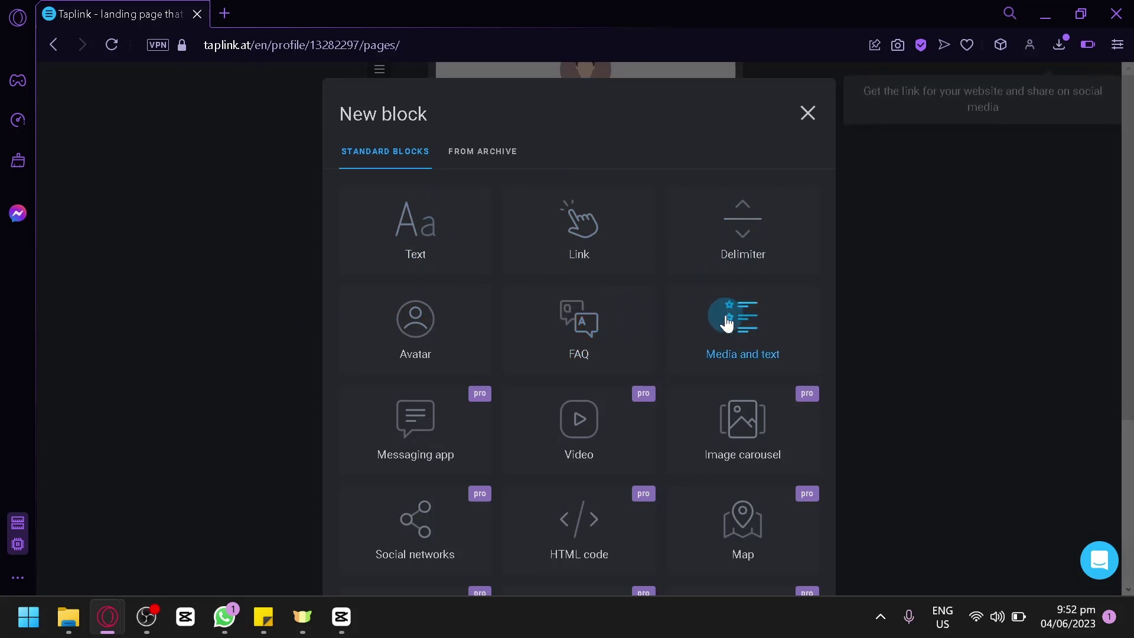
Step: Browse the New block tiles and add a Link block to the page
{"action": "scroll", "coordinate": [519, 278], "scroll_direction": "down", "scroll_amount": 2}
{"action": "scroll", "coordinate": [614, 200], "scroll_direction": "down", "scroll_amount": 2}
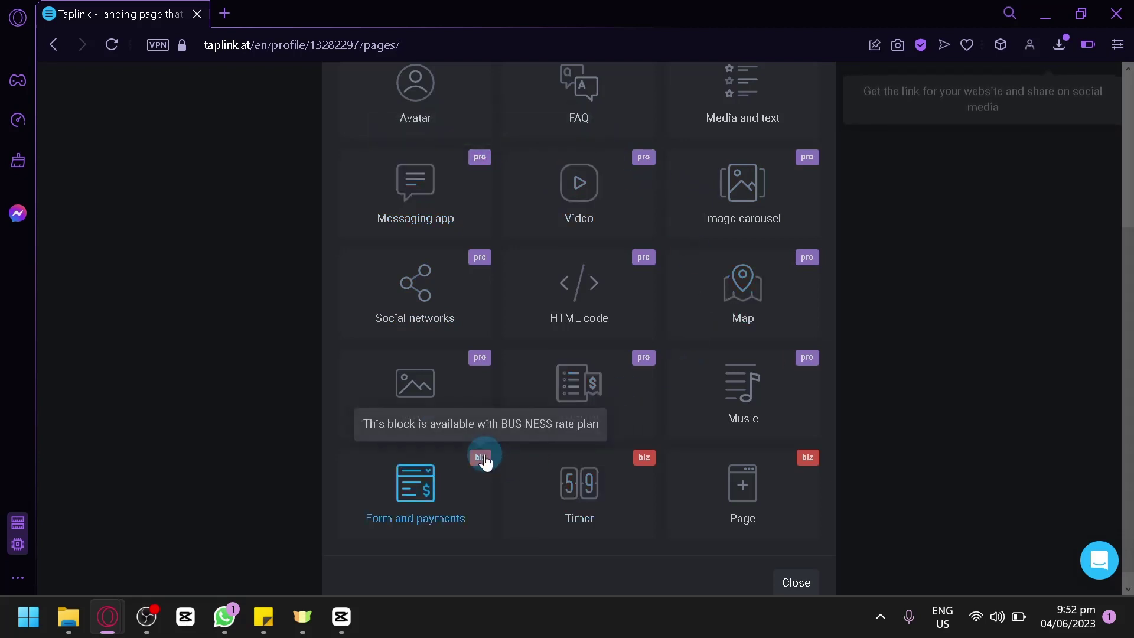
{"action": "scroll", "coordinate": [665, 304], "scroll_direction": "up", "scroll_amount": 4}
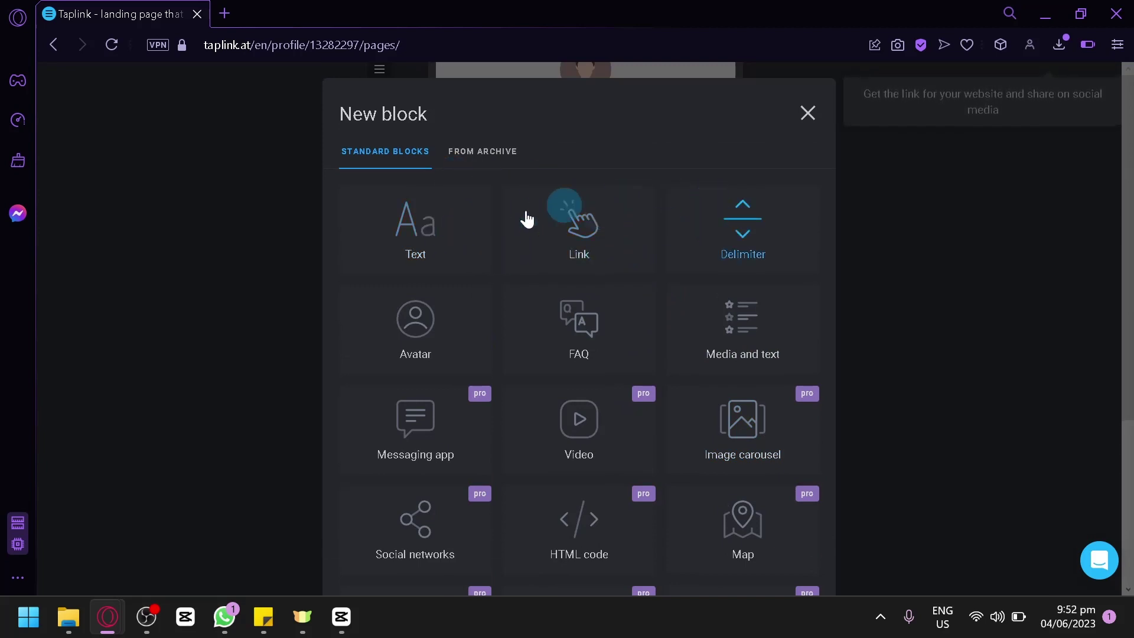
{"action": "left_click", "coordinate": [566, 236]}
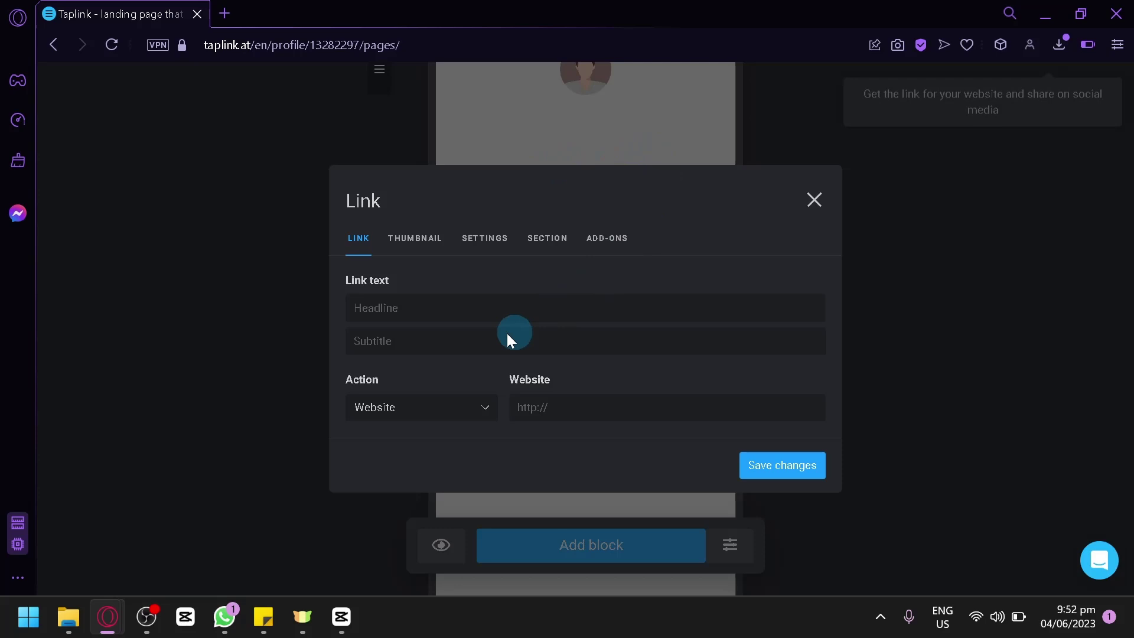
Step: Enter 'Facebook' as the link headline and 'facebook.com' as its website address
{"action": "left_click", "coordinate": [471, 302]}
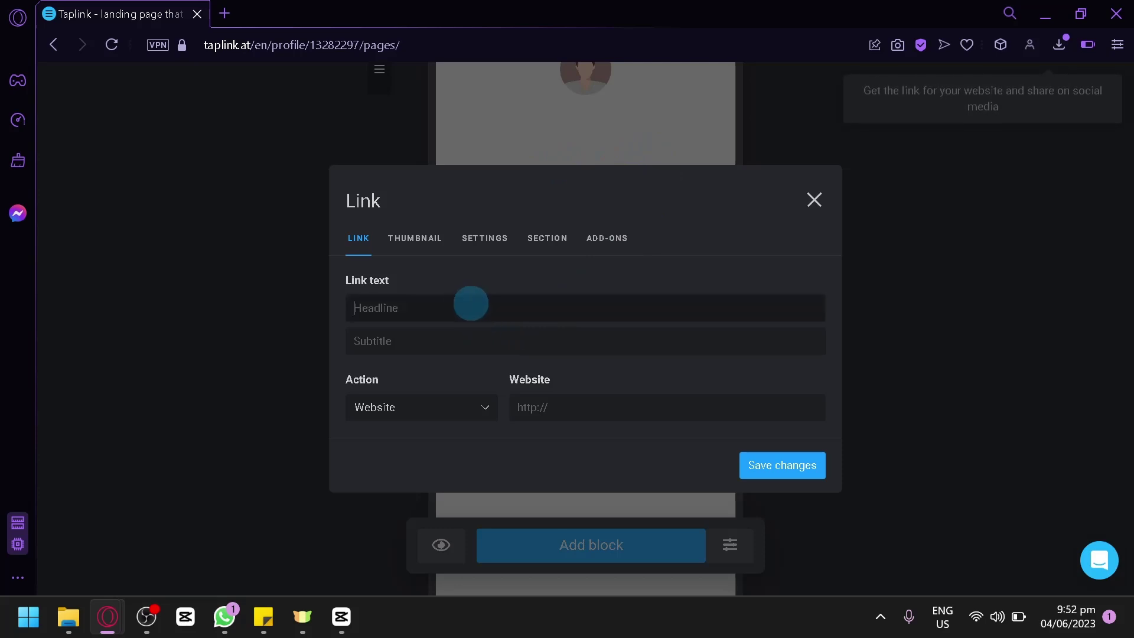
{"action": "type", "text": "Facebook"}
{"action": "left_click", "coordinate": [592, 413]}
{"action": "type", "text": "fa"}
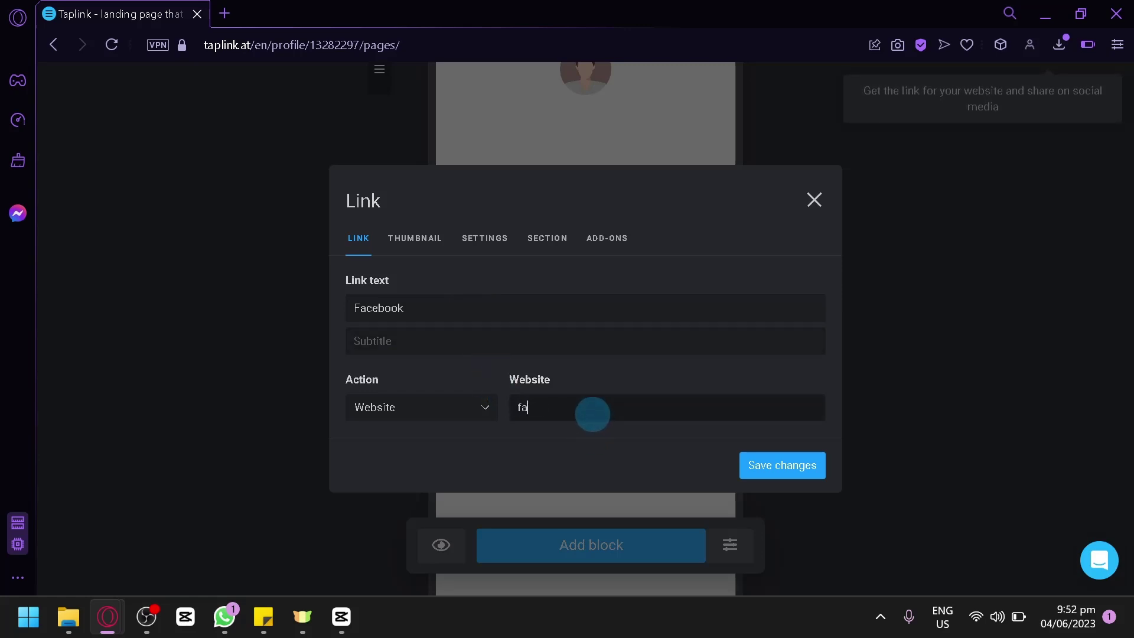
{"action": "type", "text": "cebook.com"}
Step: Check the Image thumbnail, which is PRO-only, then return to the icon thumbnail library
{"action": "left_click", "coordinate": [440, 244]}
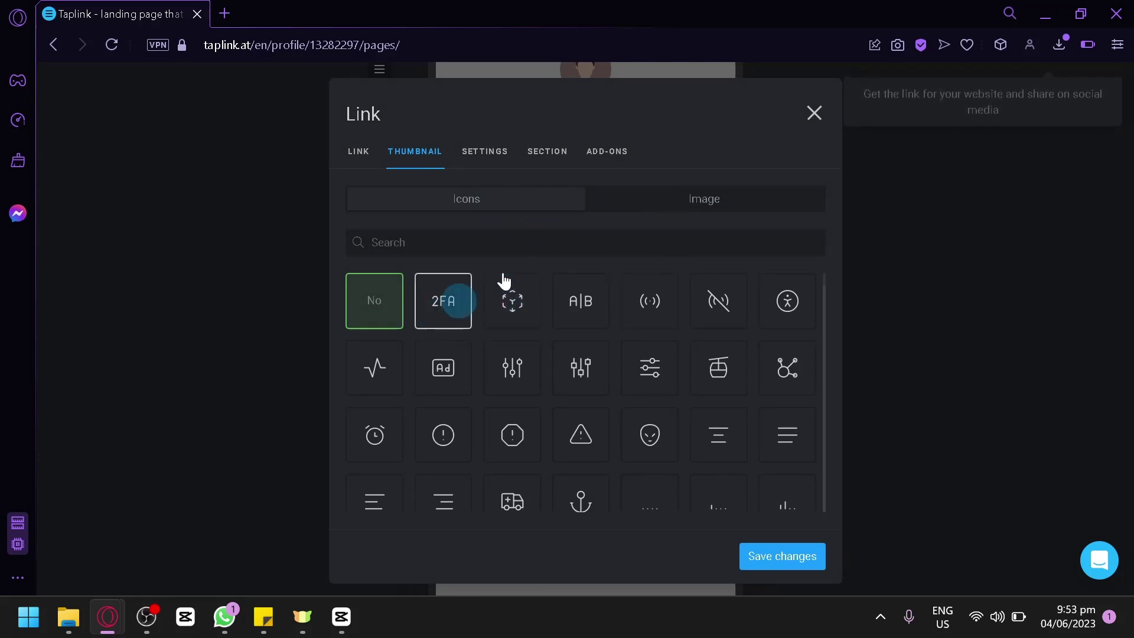
{"action": "left_click", "coordinate": [690, 201]}
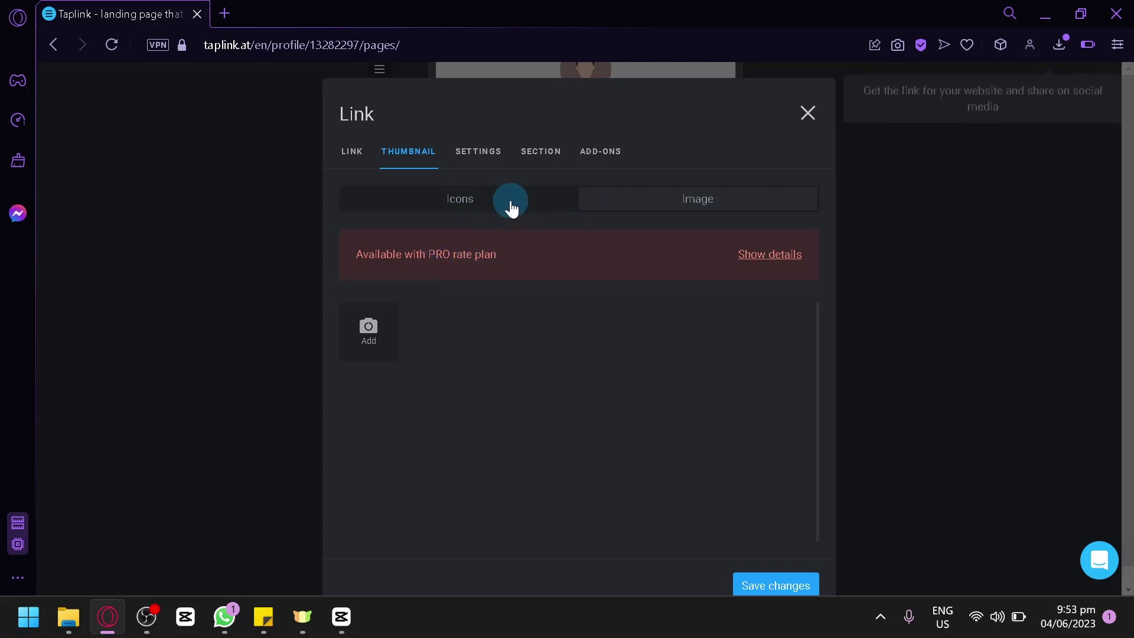
{"action": "left_click", "coordinate": [512, 208]}
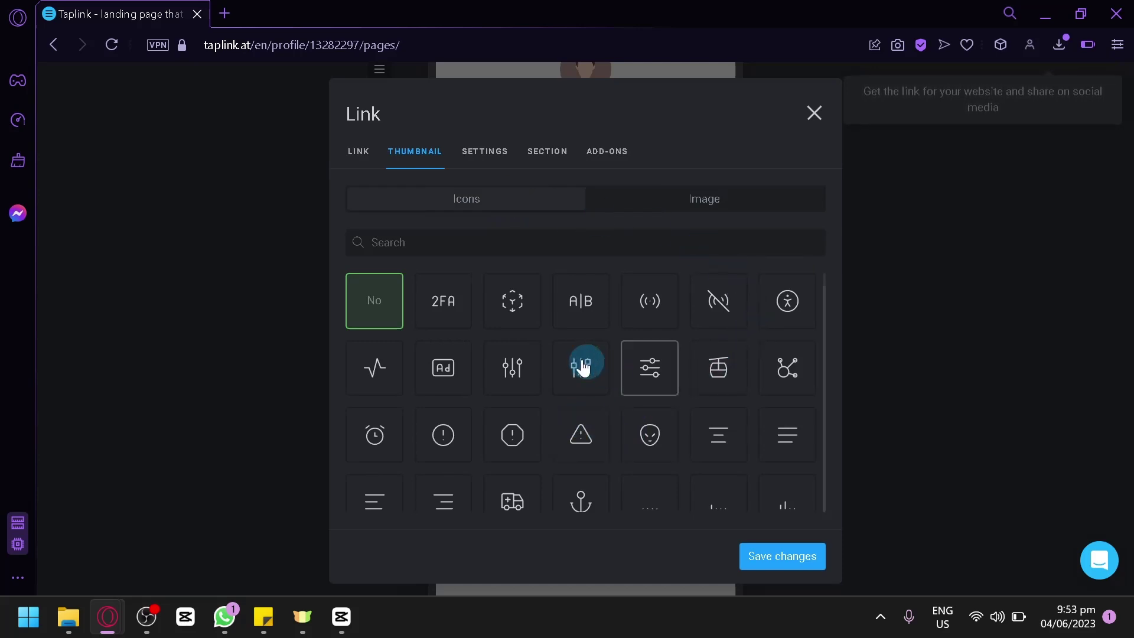
{"action": "scroll", "coordinate": [582, 367], "scroll_direction": "down", "scroll_amount": 2}
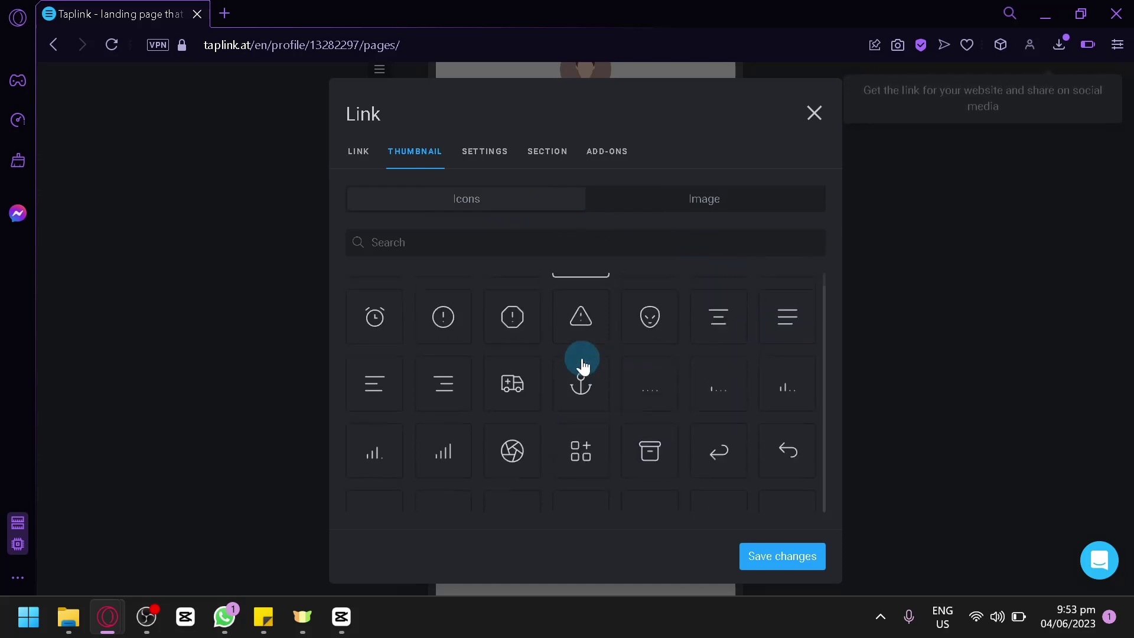
Step: Use the aperture icon as the thumbnail and switch on animation in the block settings
{"action": "left_click", "coordinate": [529, 418]}
{"action": "left_click", "coordinate": [485, 158]}
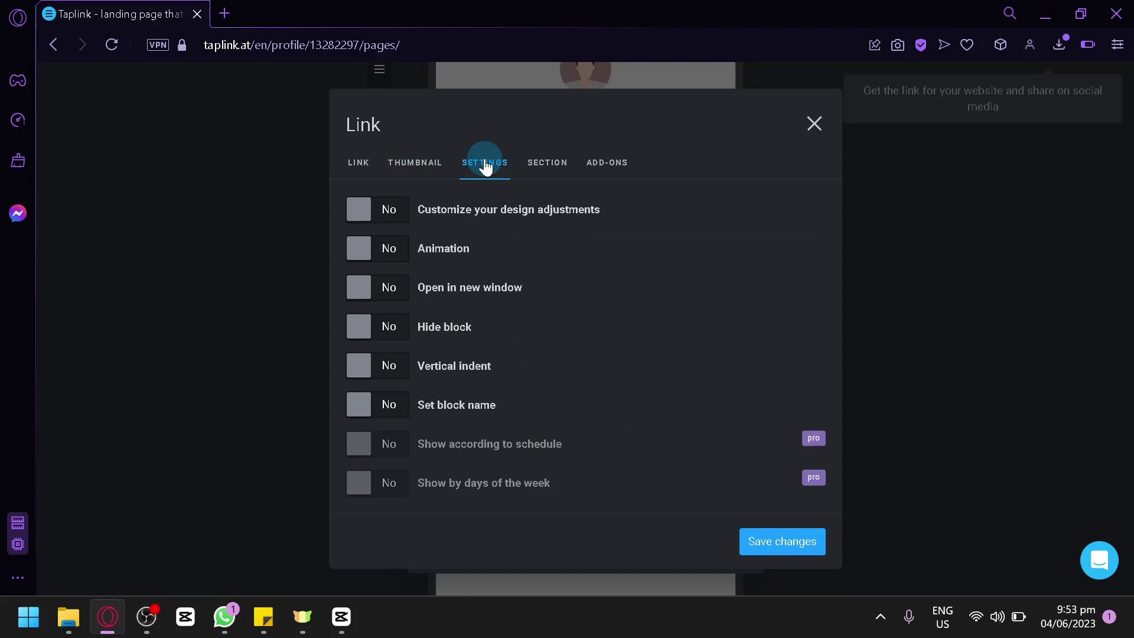
{"action": "left_click", "coordinate": [387, 213]}
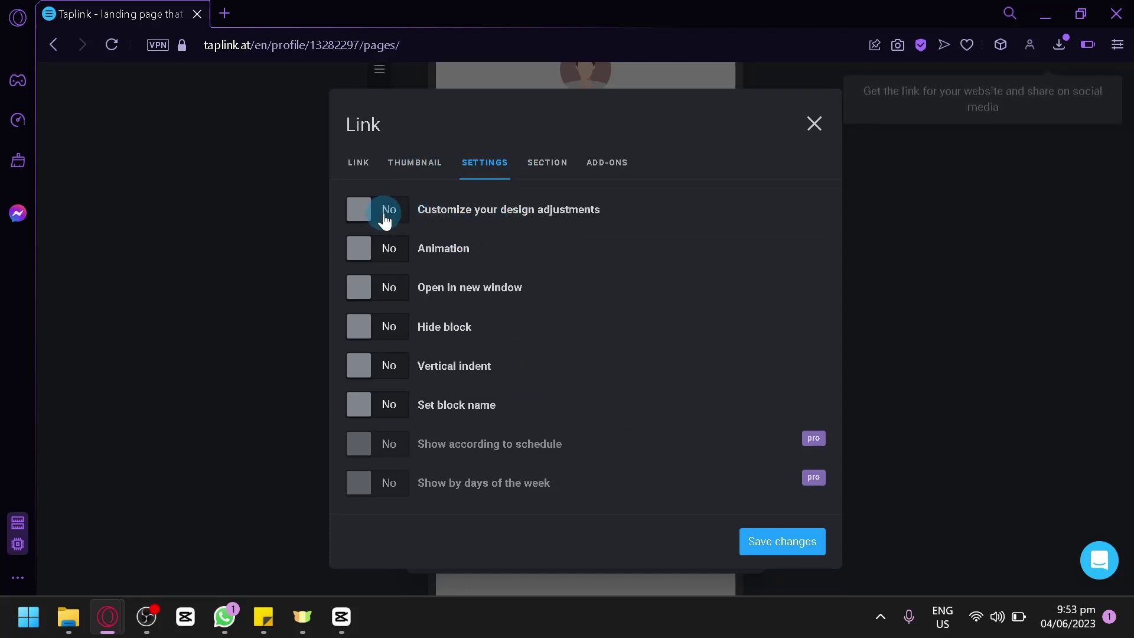
{"action": "left_click", "coordinate": [387, 248]}
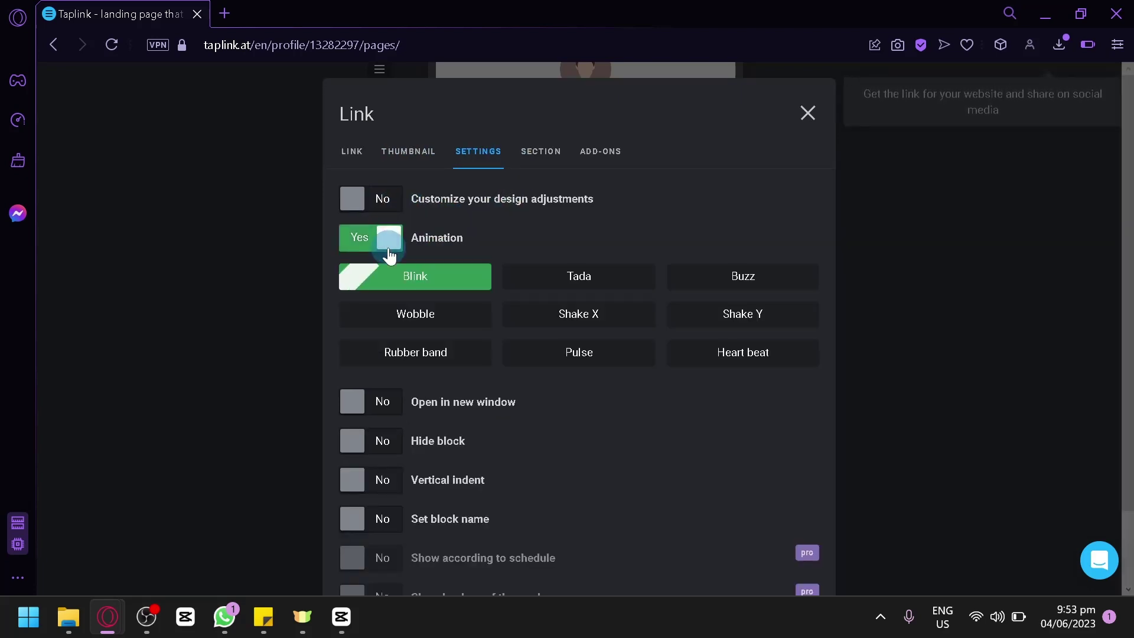
Step: Preview animation effects such as Tada, Buzz, Wobble, Pulse and Heart beat, then choose Blink
{"action": "left_click", "coordinate": [487, 286]}
{"action": "left_click", "coordinate": [519, 283]}
{"action": "left_click", "coordinate": [746, 274]}
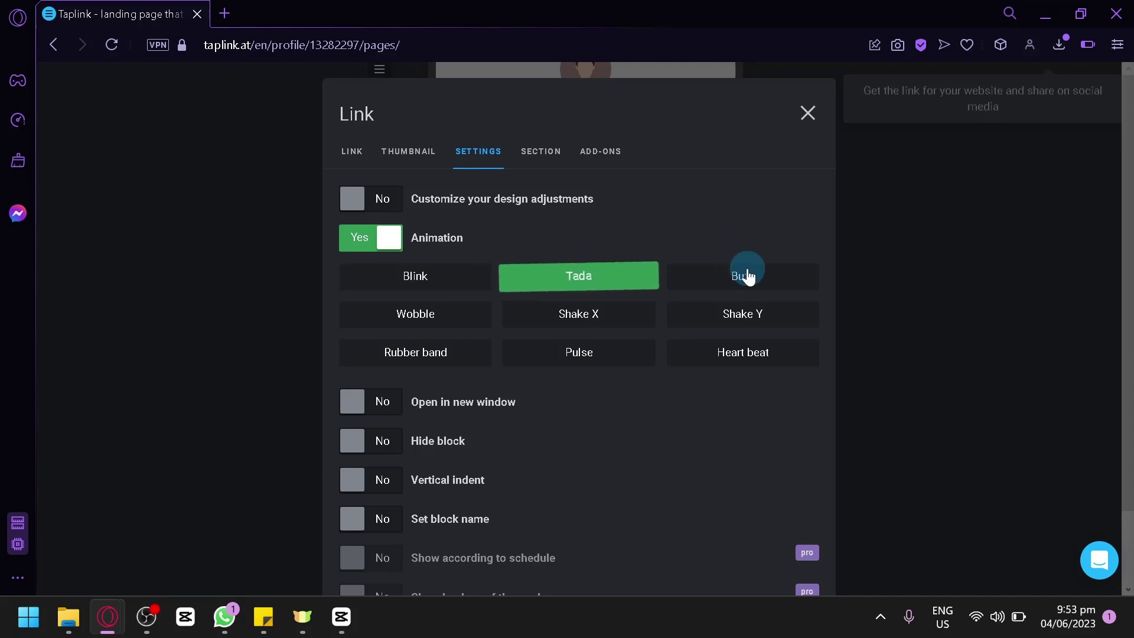
{"action": "left_click", "coordinate": [418, 314]}
{"action": "left_click", "coordinate": [586, 319]}
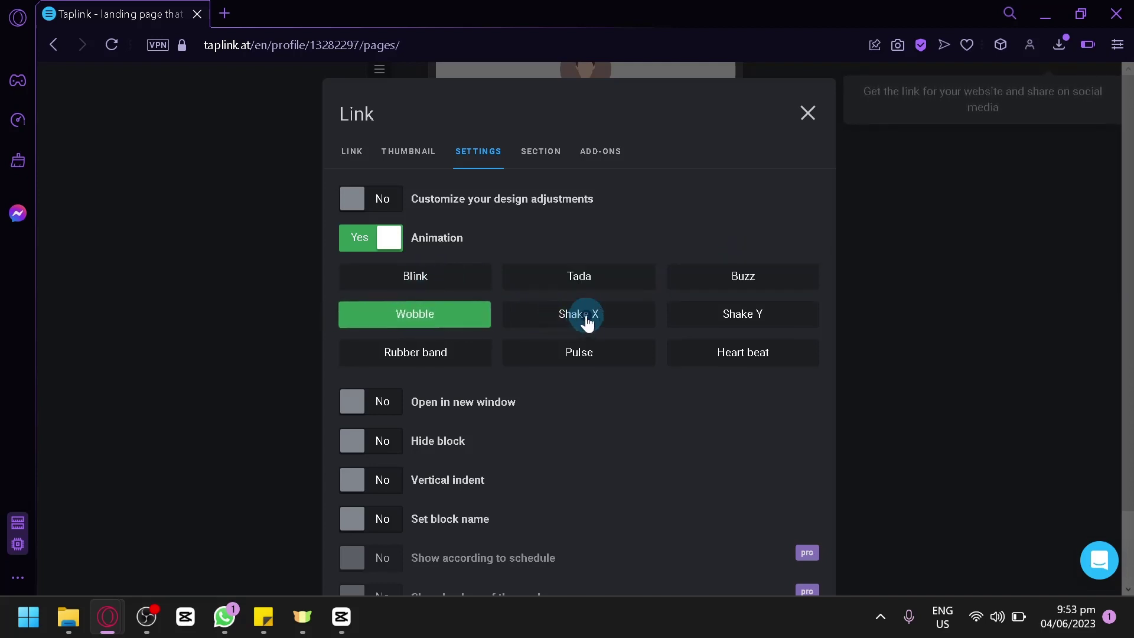
{"action": "left_click", "coordinate": [778, 309]}
{"action": "left_click", "coordinate": [436, 354]}
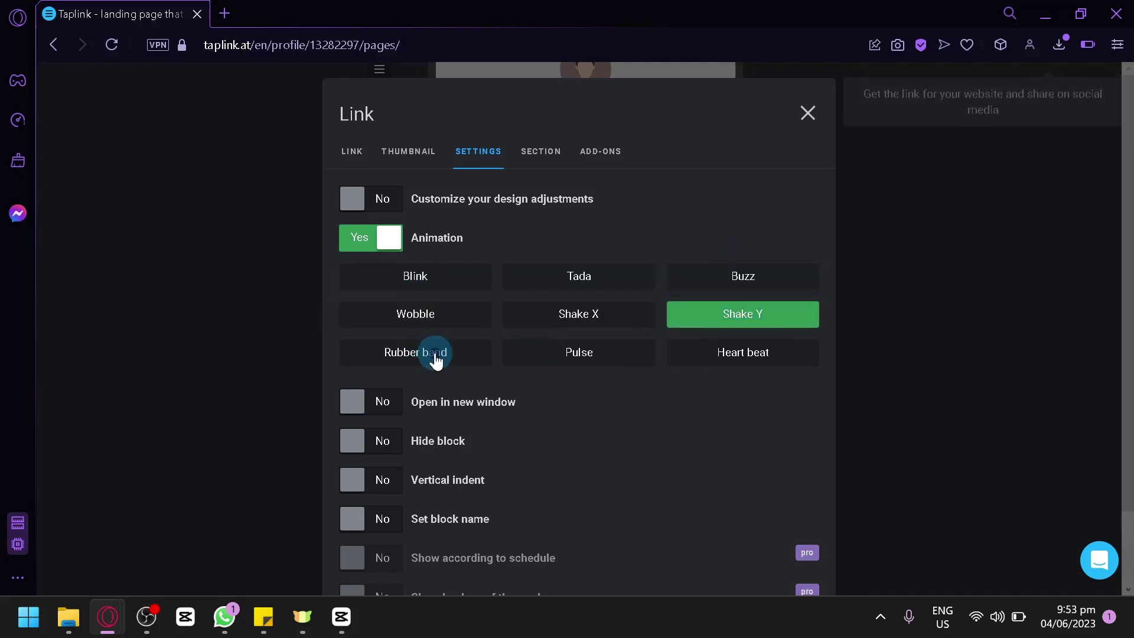
{"action": "left_click", "coordinate": [614, 358]}
{"action": "left_click", "coordinate": [719, 368]}
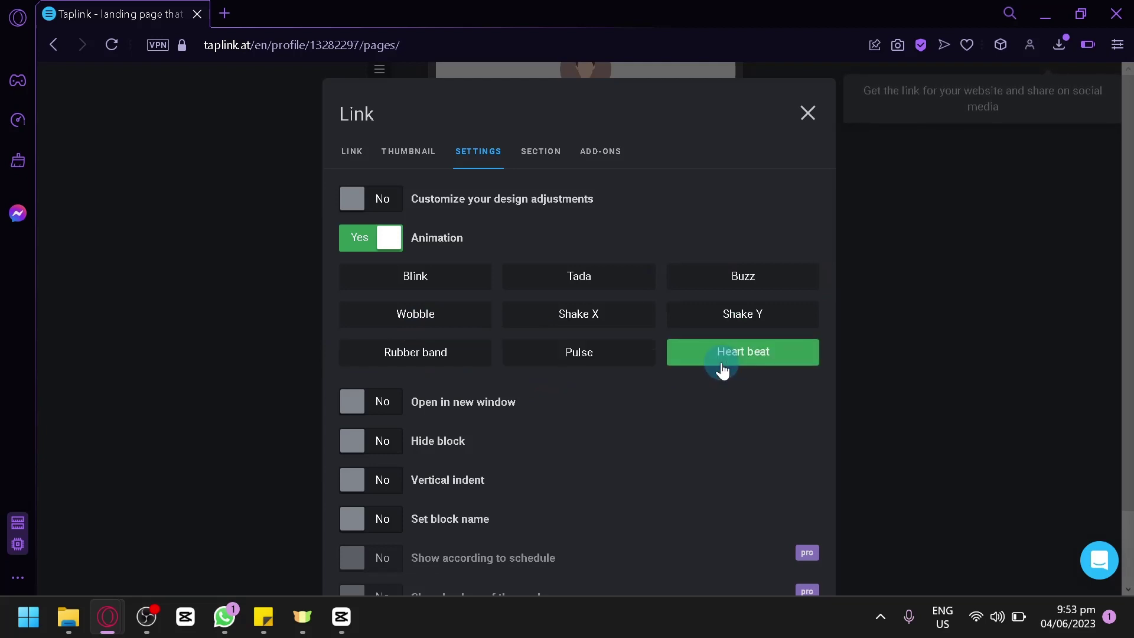
{"action": "left_click", "coordinate": [540, 278]}
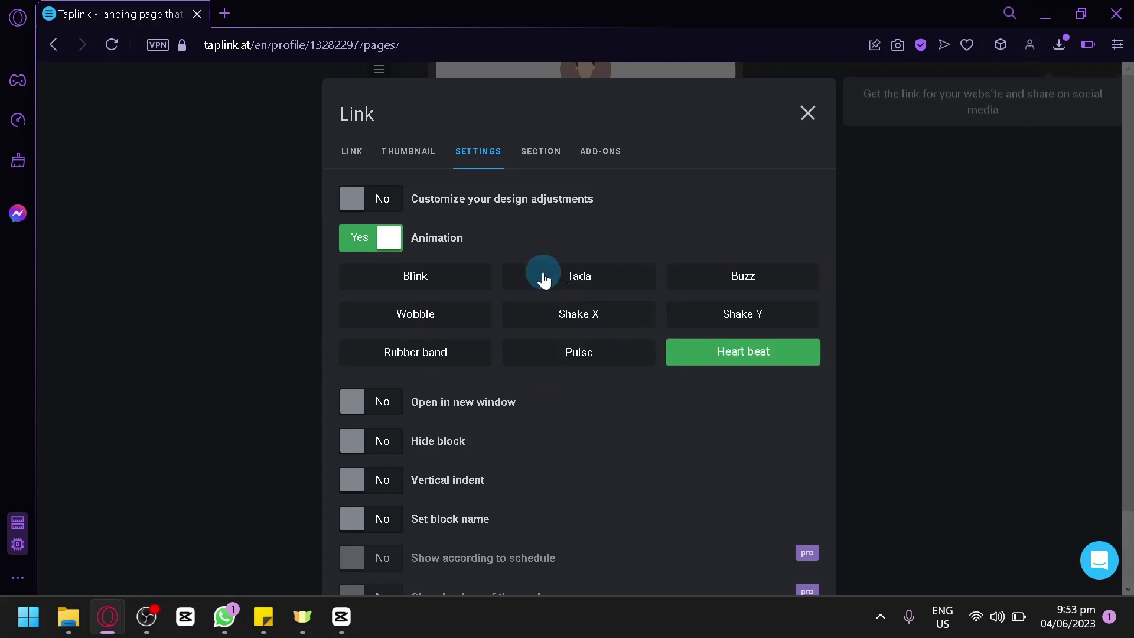
{"action": "left_click", "coordinate": [474, 282]}
Step: Leave Open in new window off so the link opens in the same window
{"action": "scroll", "coordinate": [549, 416], "scroll_direction": "down", "scroll_amount": 2}
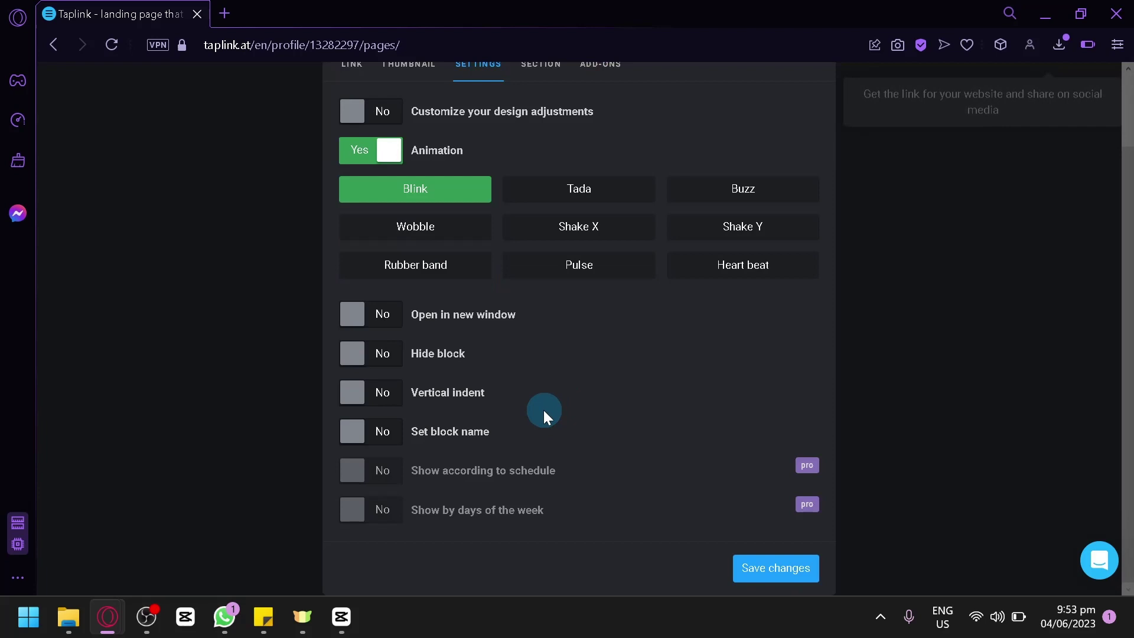
{"action": "left_click", "coordinate": [381, 322]}
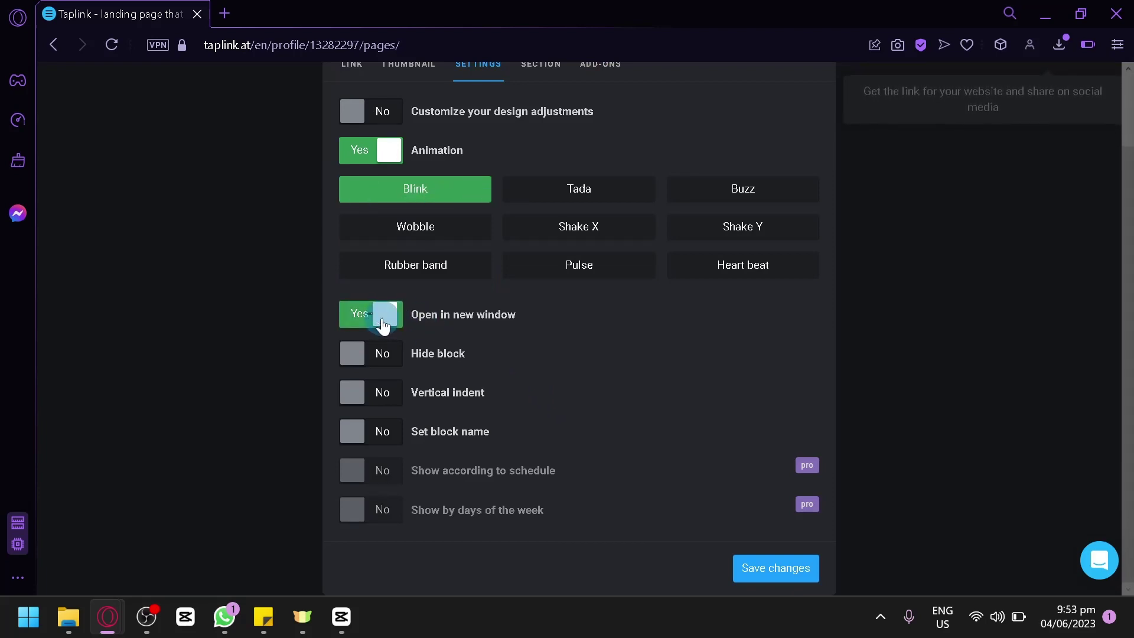
{"action": "left_click", "coordinate": [380, 322]}
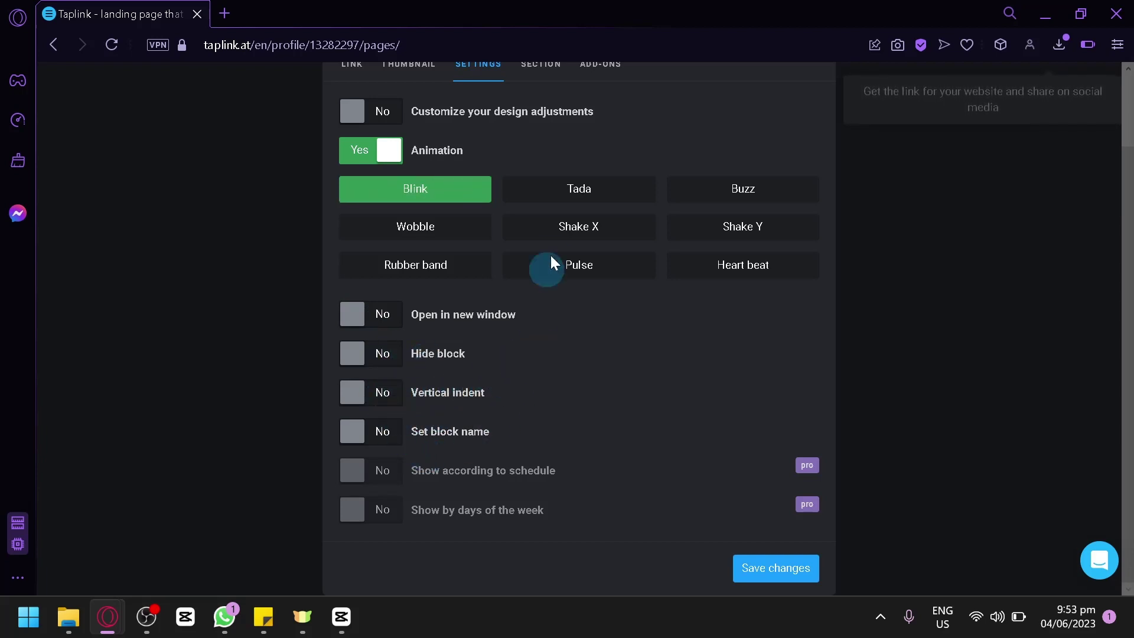
{"action": "scroll", "coordinate": [551, 260], "scroll_direction": "up", "scroll_amount": 2}
{"action": "left_click", "coordinate": [539, 155]}
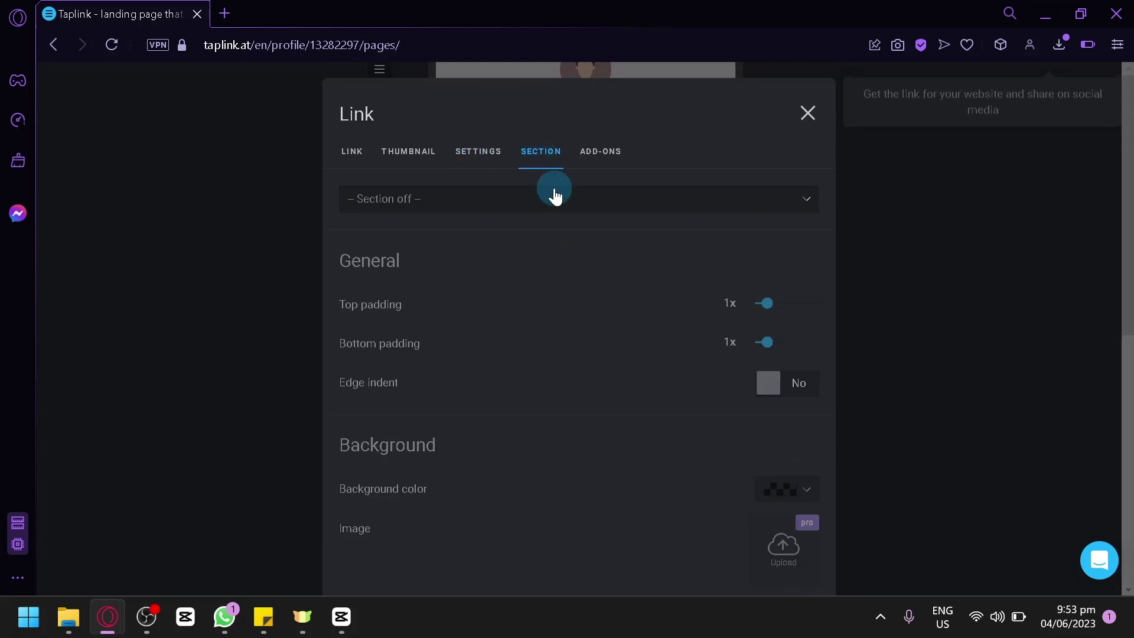
{"action": "left_click", "coordinate": [571, 210]}
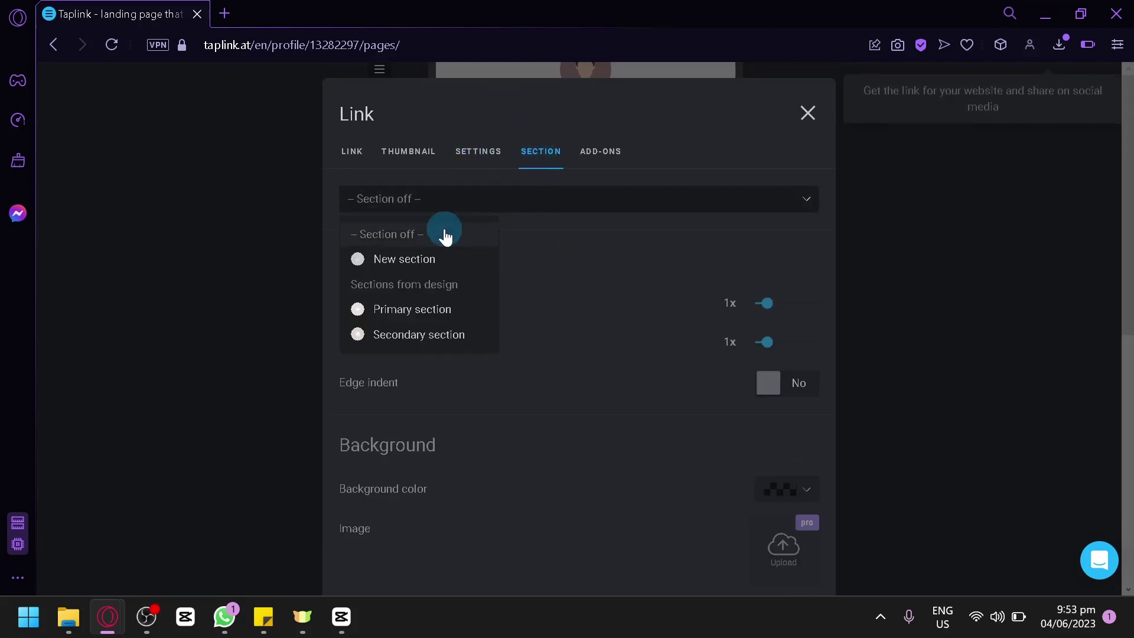
{"action": "left_click", "coordinate": [508, 203]}
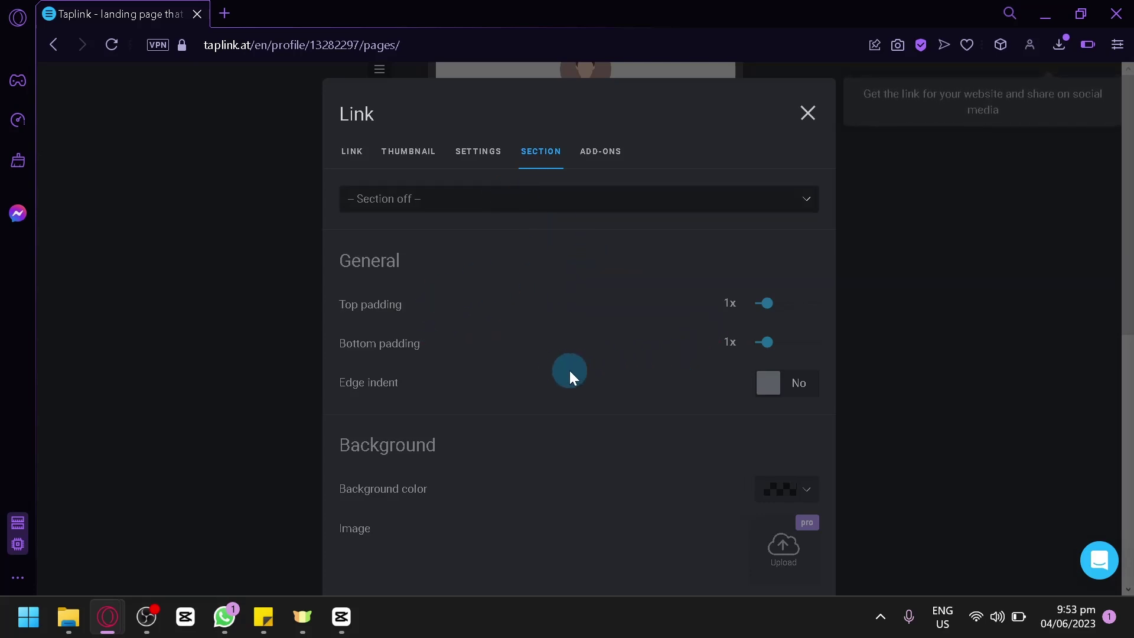
{"action": "scroll", "coordinate": [569, 370], "scroll_direction": "down", "scroll_amount": 4}
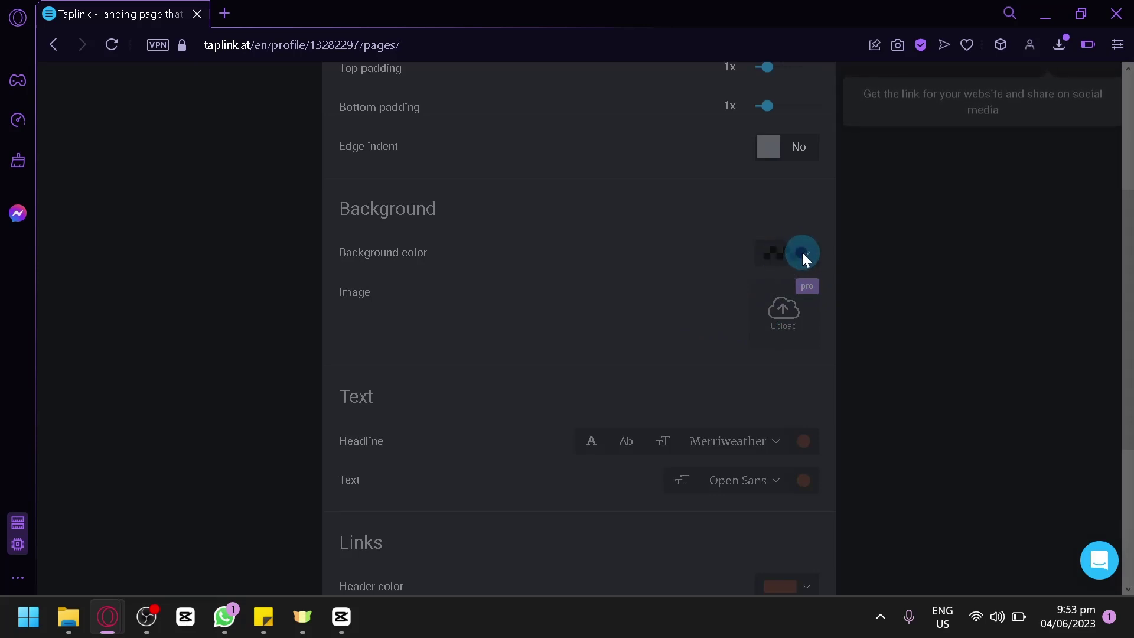
{"action": "double_click", "coordinate": [801, 254]}
{"action": "left_click", "coordinate": [628, 271]}
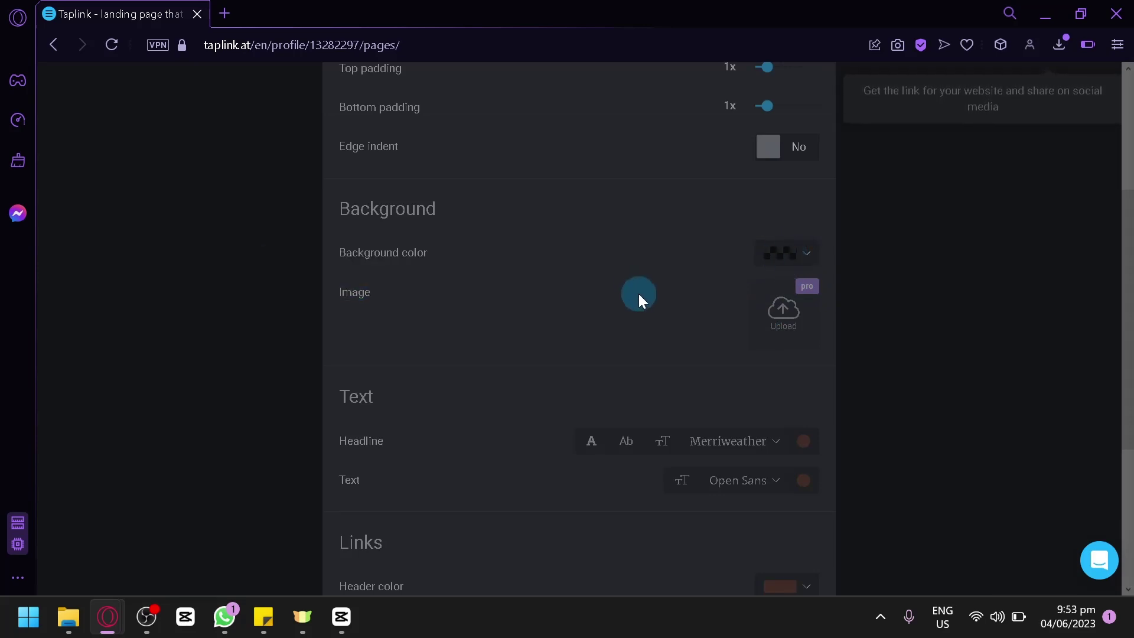
{"action": "scroll", "coordinate": [642, 292], "scroll_direction": "up", "scroll_amount": 2}
{"action": "scroll", "coordinate": [782, 260], "scroll_direction": "down", "scroll_amount": 6}
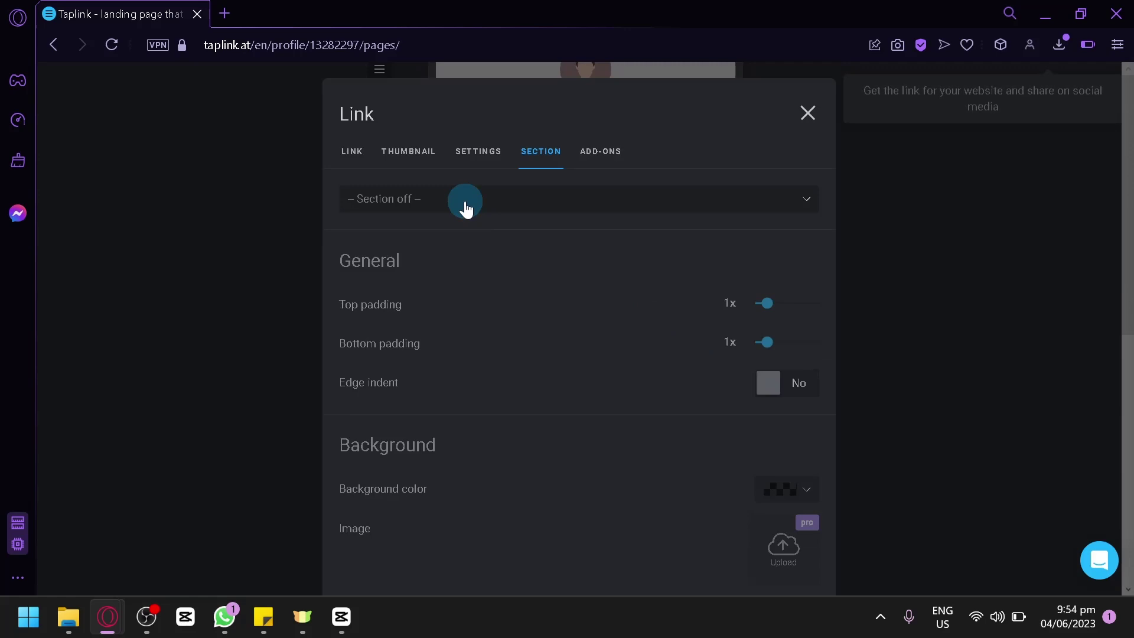
{"action": "left_click", "coordinate": [605, 156]}
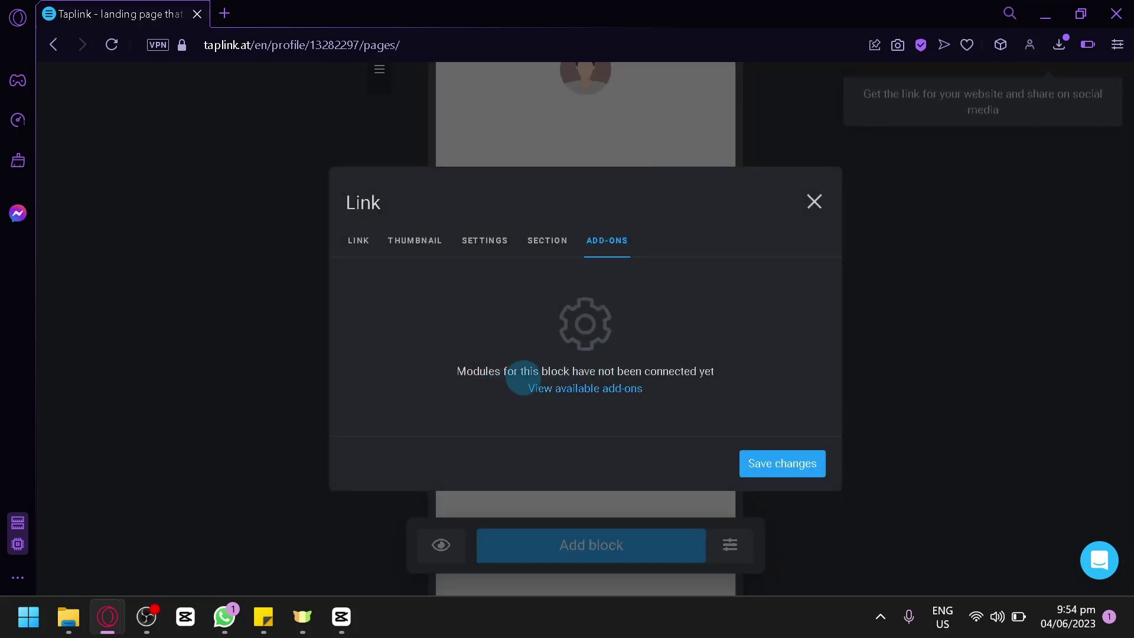
Step: Set the headline to Facebook and the website to facebook.com, then save the link block
{"action": "scroll", "coordinate": [578, 395], "scroll_direction": "down", "scroll_amount": 2}
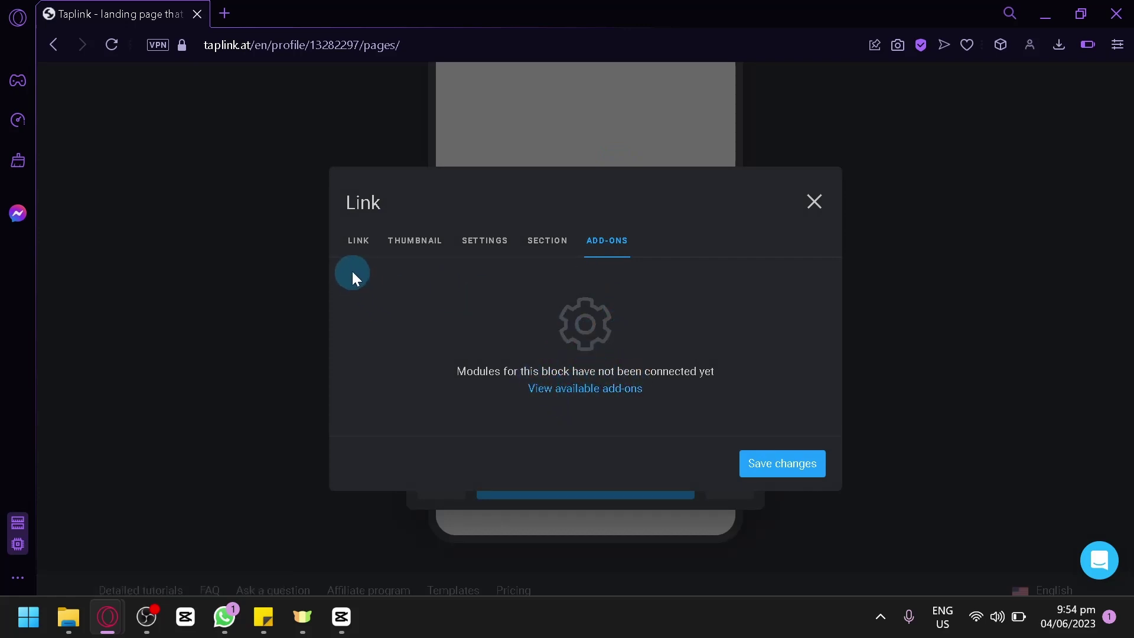
{"action": "left_click", "coordinate": [357, 240]}
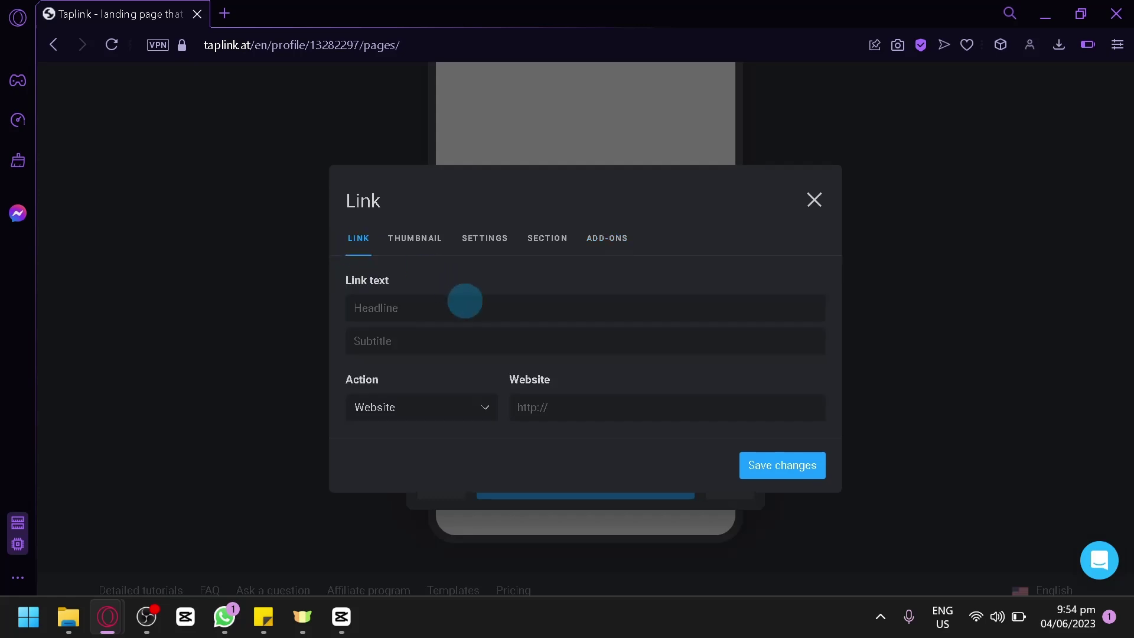
{"action": "left_click", "coordinate": [456, 304]}
{"action": "type", "text": "Faceb"}
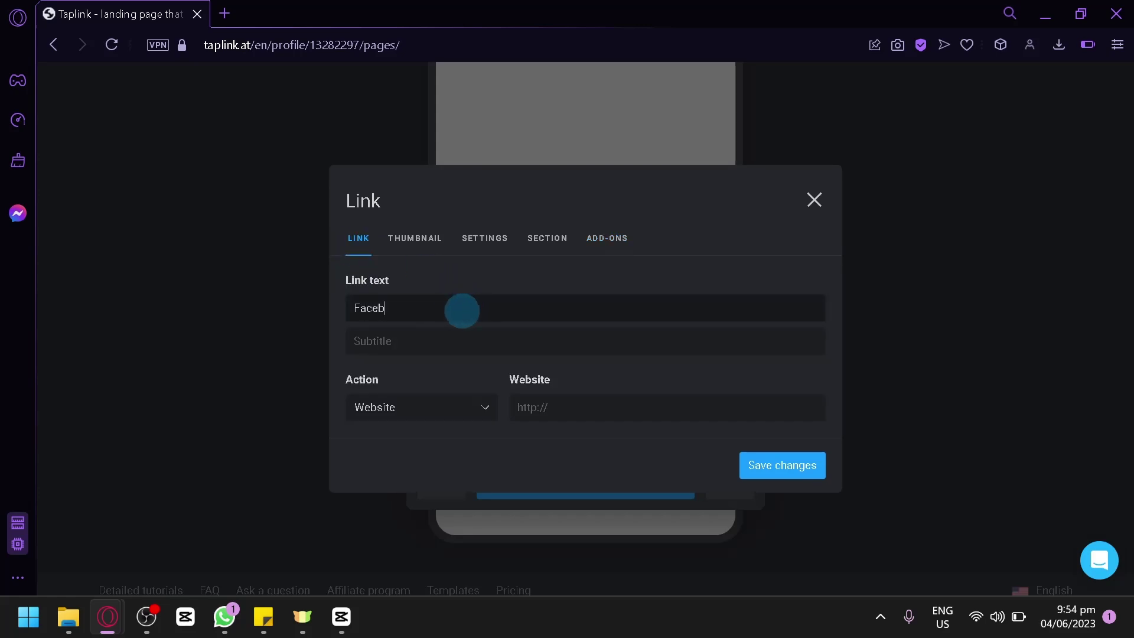
{"action": "left_click", "coordinate": [549, 405]}
{"action": "type", "text": "facebook.com"}
{"action": "left_click", "coordinate": [796, 470]}
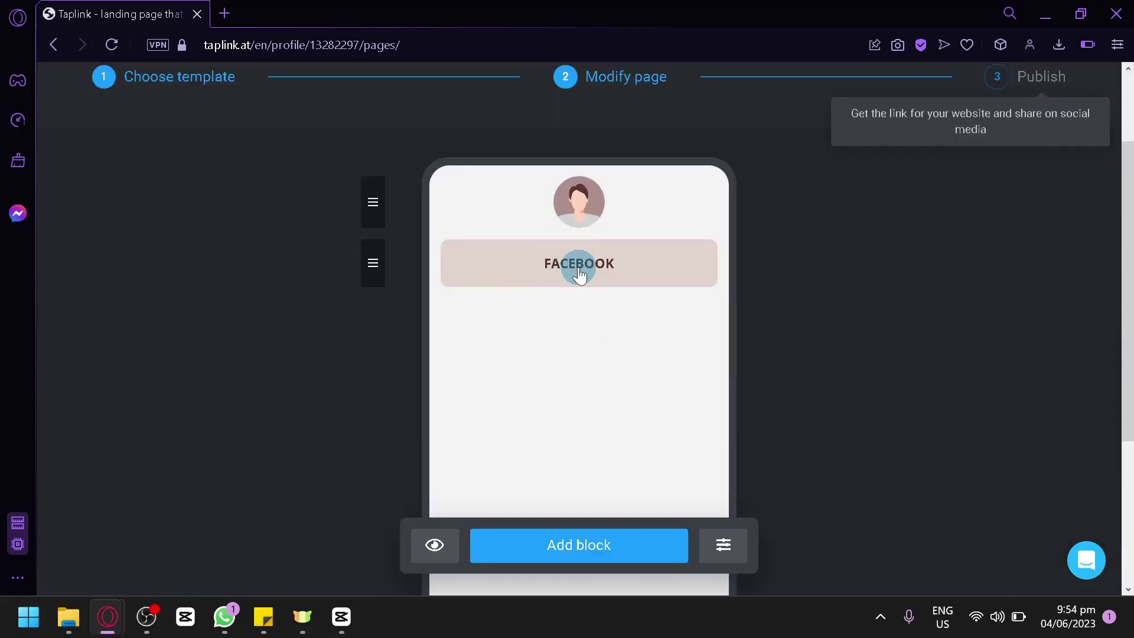
Step: Try the desktop preview, return to the phone view, and center the page content vertically
{"action": "left_click", "coordinate": [723, 548]}
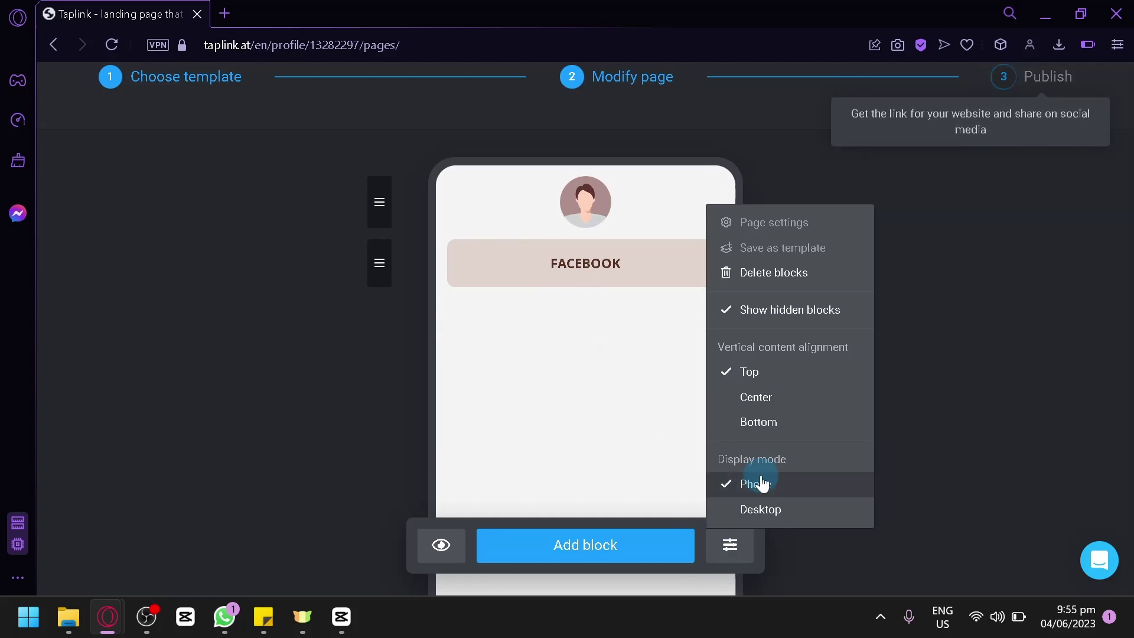
{"action": "left_click", "coordinate": [786, 508]}
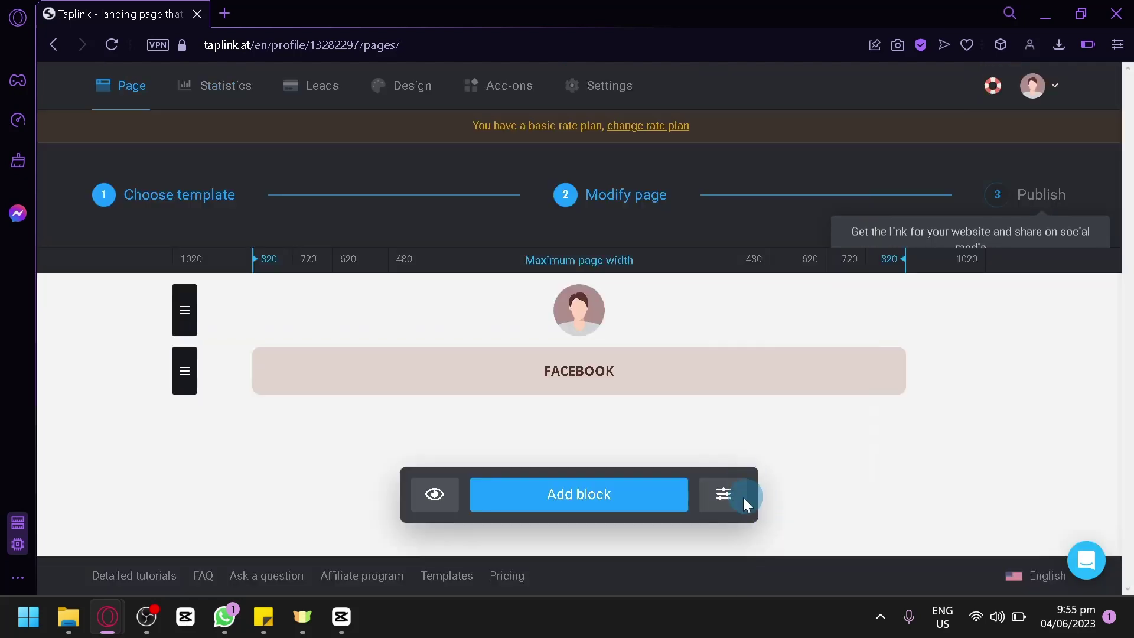
{"action": "left_click", "coordinate": [737, 506]}
{"action": "left_click", "coordinate": [767, 432]}
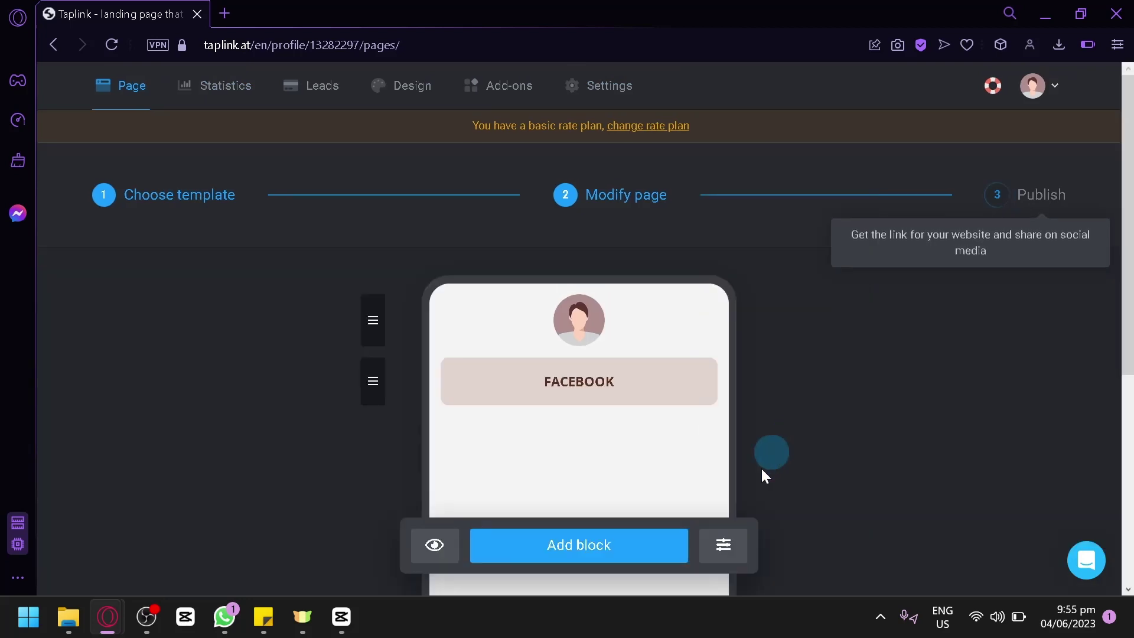
{"action": "left_click", "coordinate": [737, 552]}
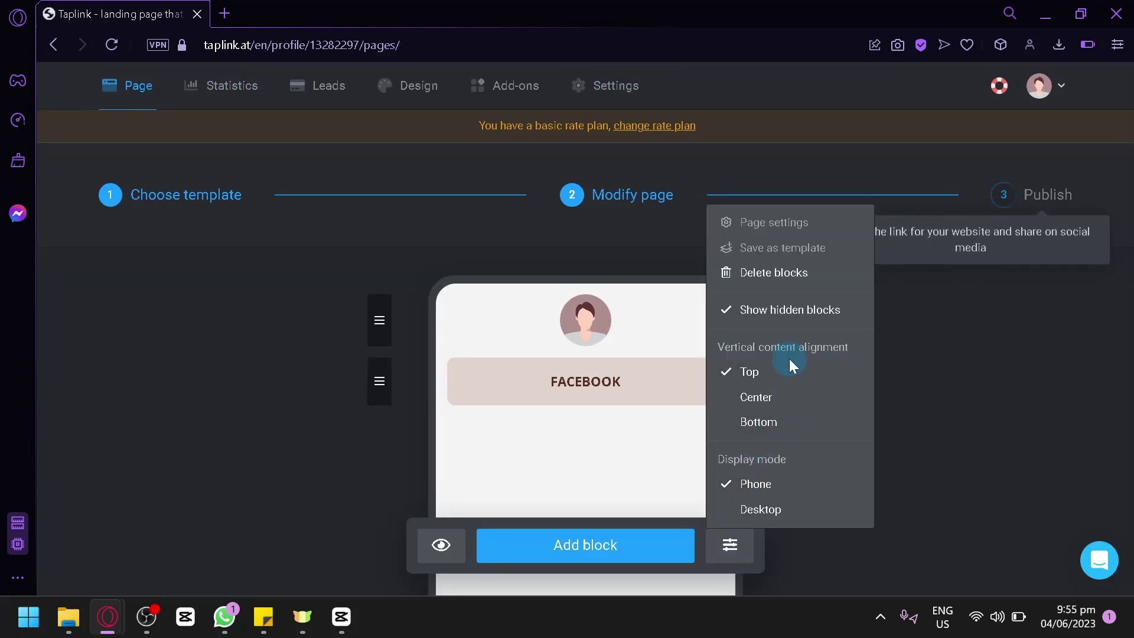
{"action": "left_click", "coordinate": [738, 399]}
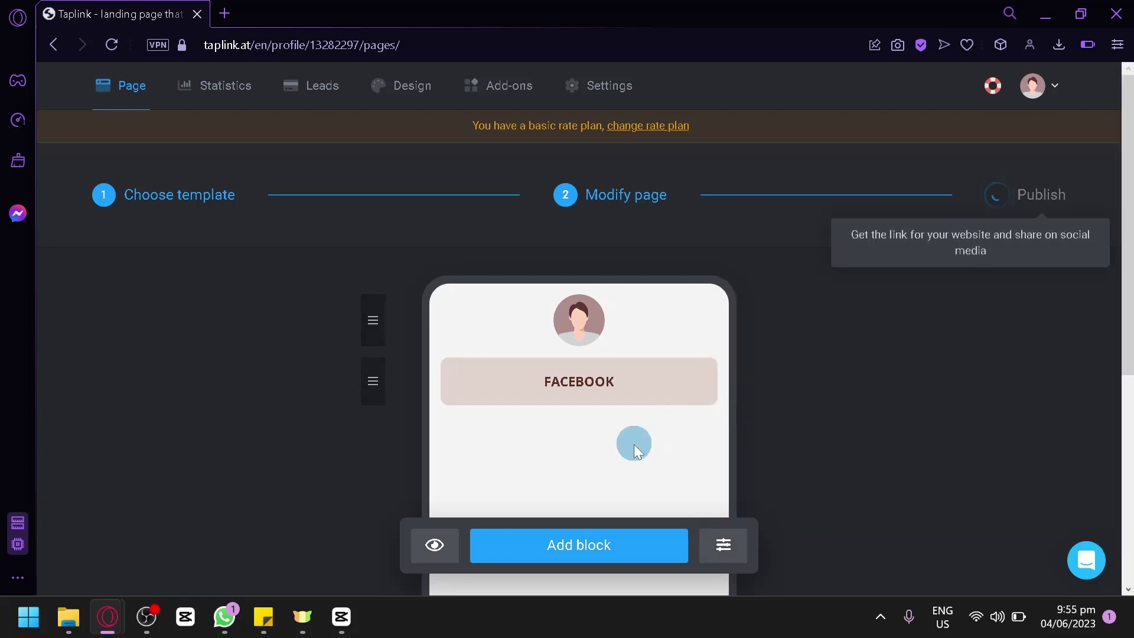
{"action": "scroll", "coordinate": [661, 461], "scroll_direction": "down", "scroll_amount": 4}
{"action": "left_click", "coordinate": [723, 544]}
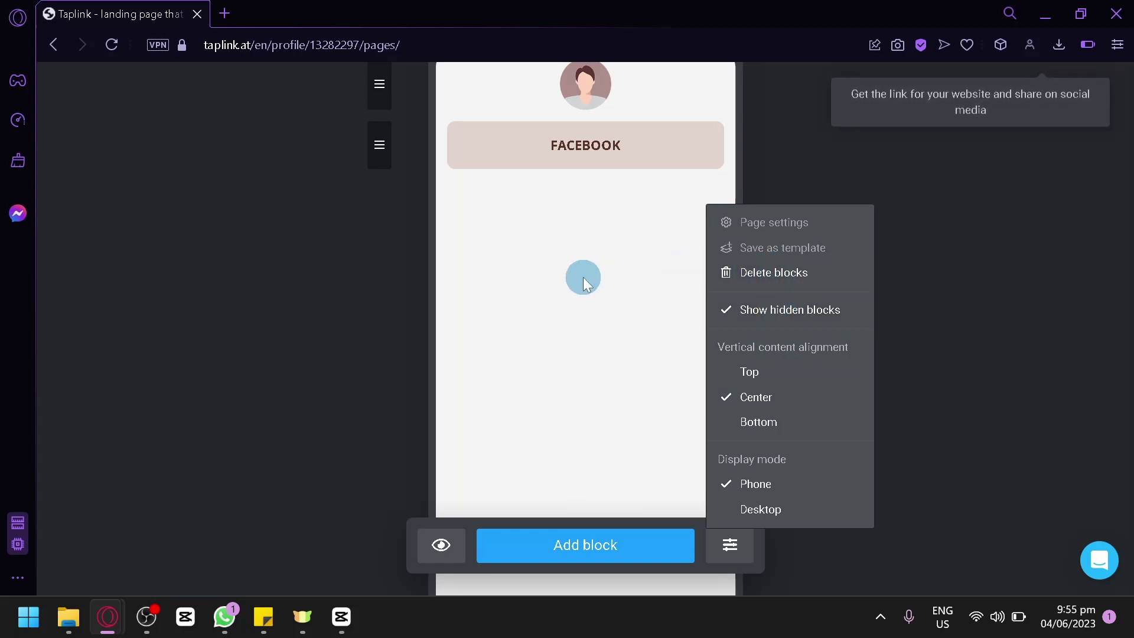
Step: Close the page settings and reorder the blocks so the avatar sits above the FACEBOOK button
{"action": "left_click", "coordinate": [583, 281]}
{"action": "mouse_move", "coordinate": [372, 320]}
{"action": "left_mouse_down"}
{"action": "mouse_move", "coordinate": [384, 387]}
{"action": "mouse_move", "coordinate": [367, 314]}
{"action": "mouse_move", "coordinate": [381, 330]}
{"action": "left_mouse_up"}
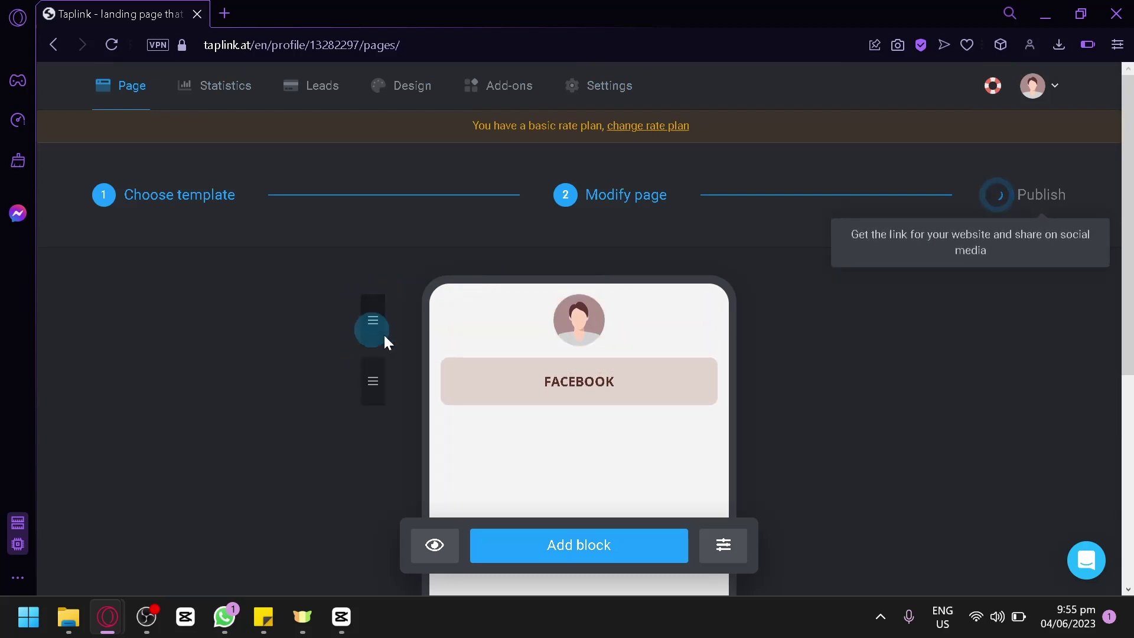
{"action": "scroll", "coordinate": [714, 356], "scroll_direction": "down", "scroll_amount": 5}
{"action": "scroll", "coordinate": [708, 346], "scroll_direction": "up", "scroll_amount": 3}
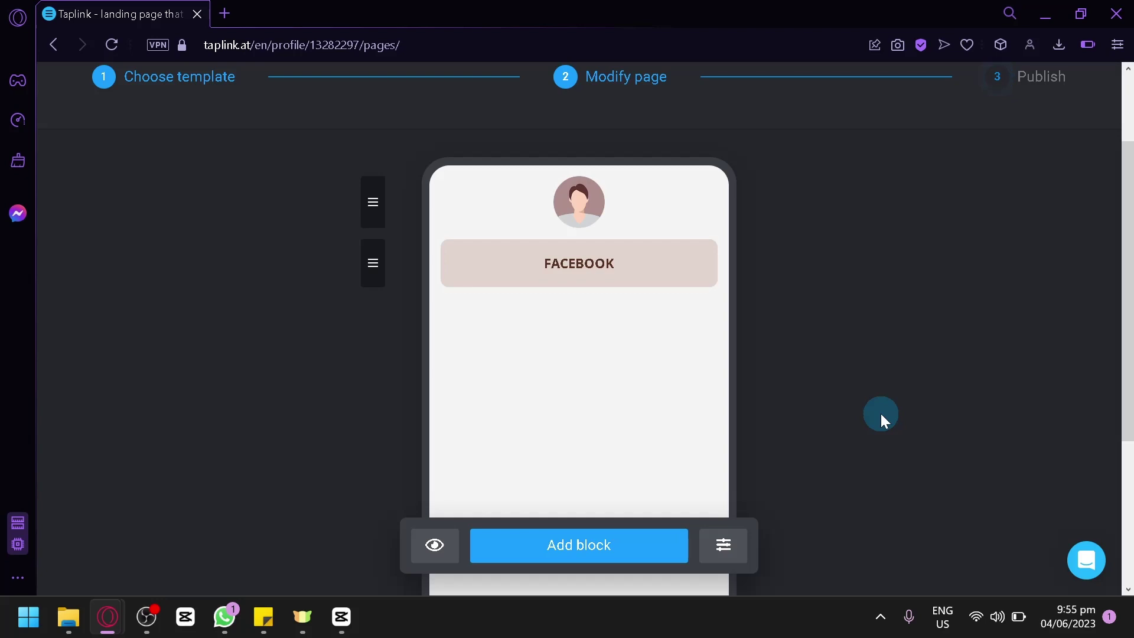
Step: Bring up the publishing options and switch the QR code to the Square style
{"action": "left_click", "coordinate": [1040, 81]}
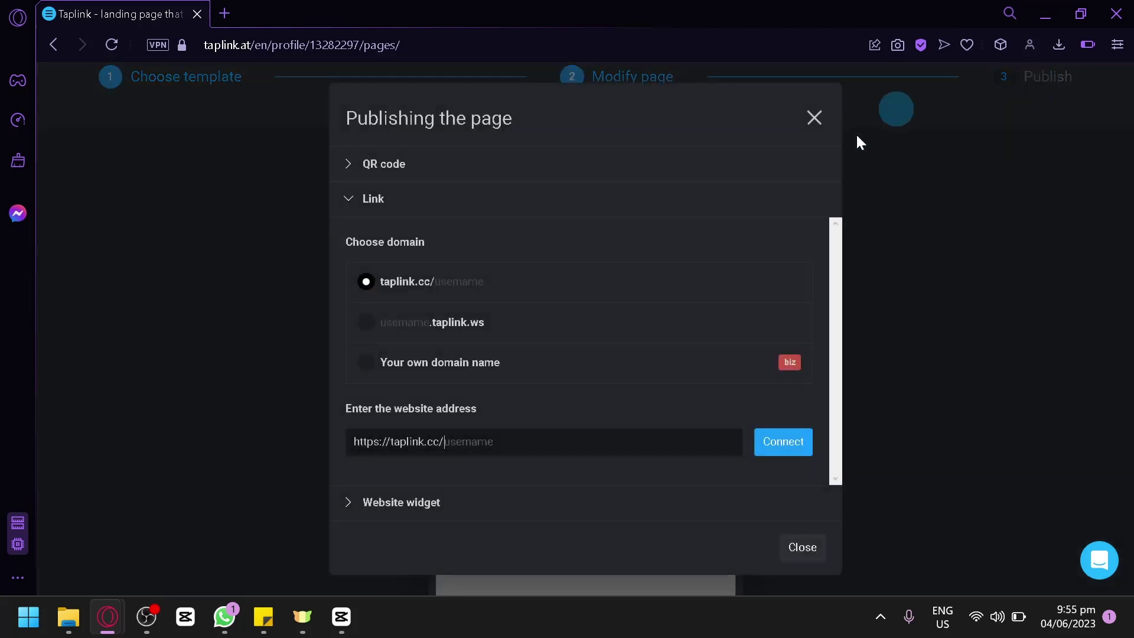
{"action": "left_click", "coordinate": [353, 173]}
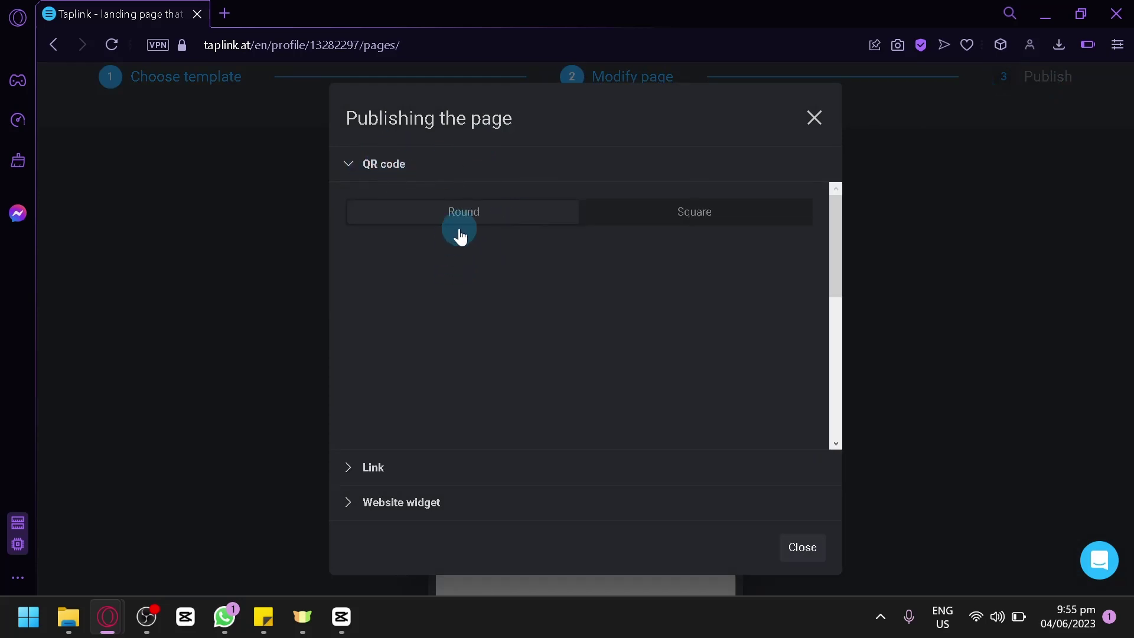
{"action": "left_click", "coordinate": [663, 224]}
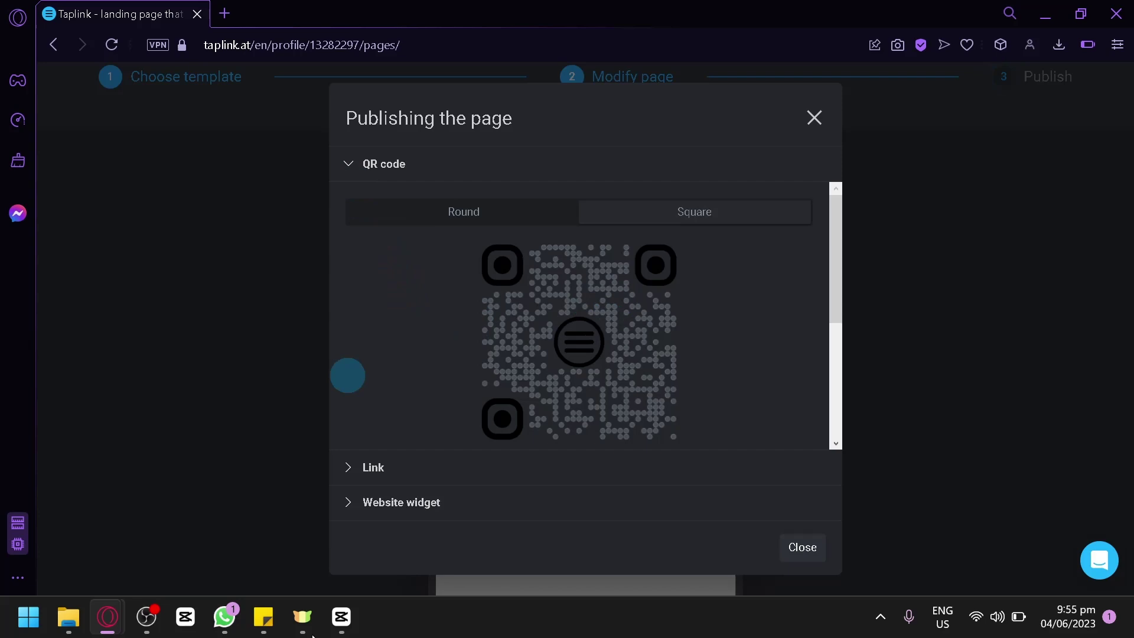
Step: Choose the taplink.cc domain over taplink.ws, attempt to connect, and begin entering a username
{"action": "left_click", "coordinate": [358, 466]}
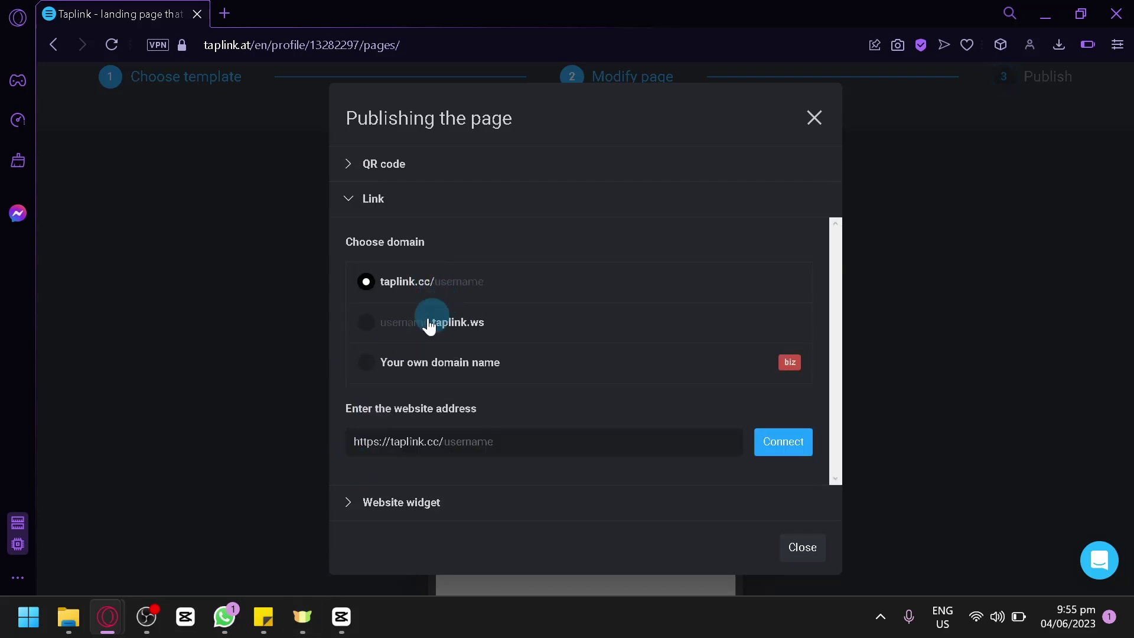
{"action": "left_click", "coordinate": [367, 328]}
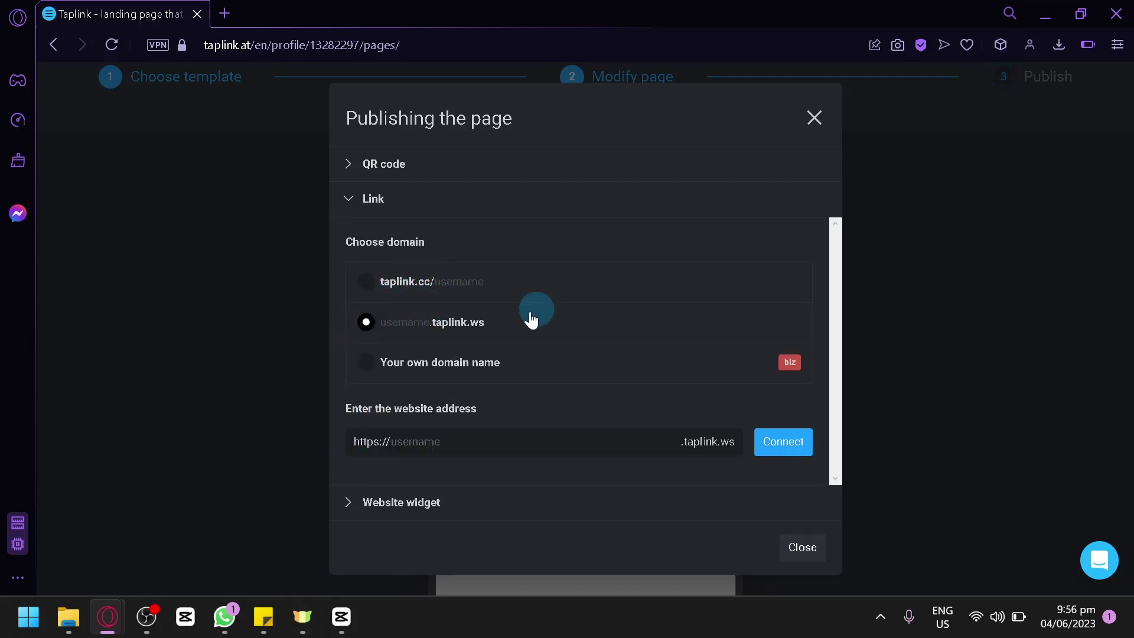
{"action": "left_click", "coordinate": [364, 286]}
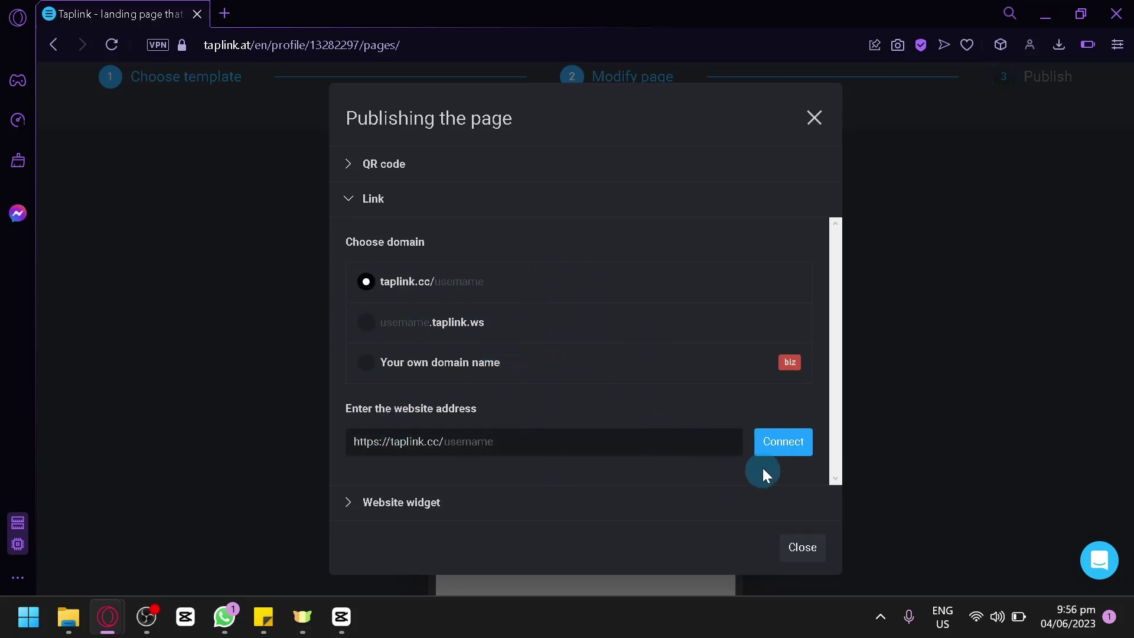
{"action": "left_click", "coordinate": [770, 442]}
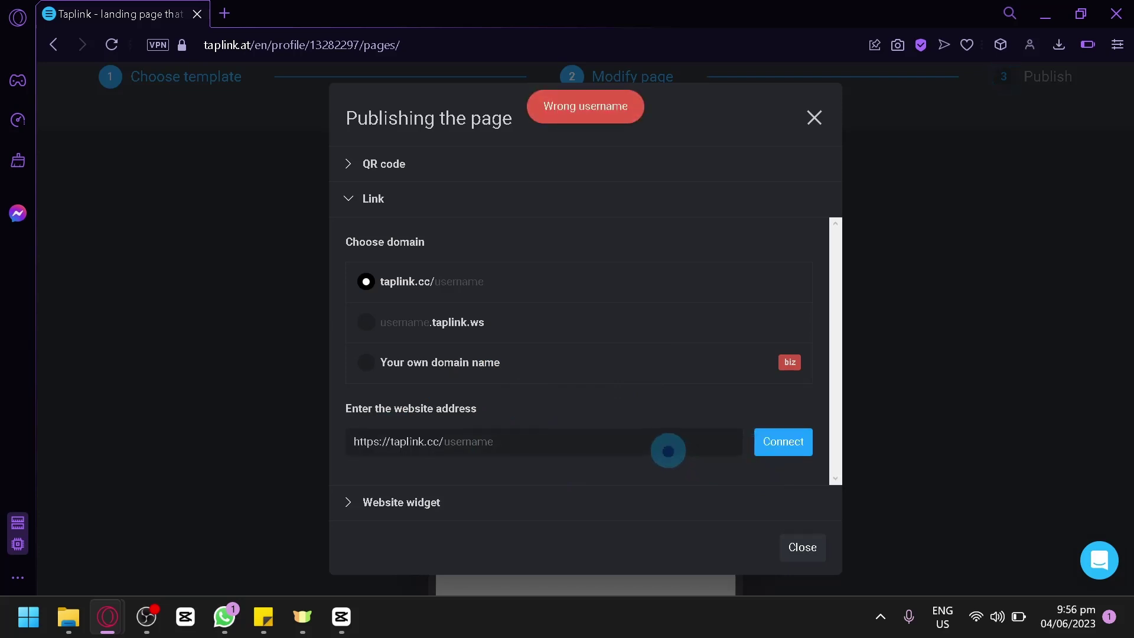
{"action": "left_click", "coordinate": [668, 451]}
Step: Finish the username, save the taplink.cc address, and close the publishing dialog
{"action": "type", "text": "xeazhar"}
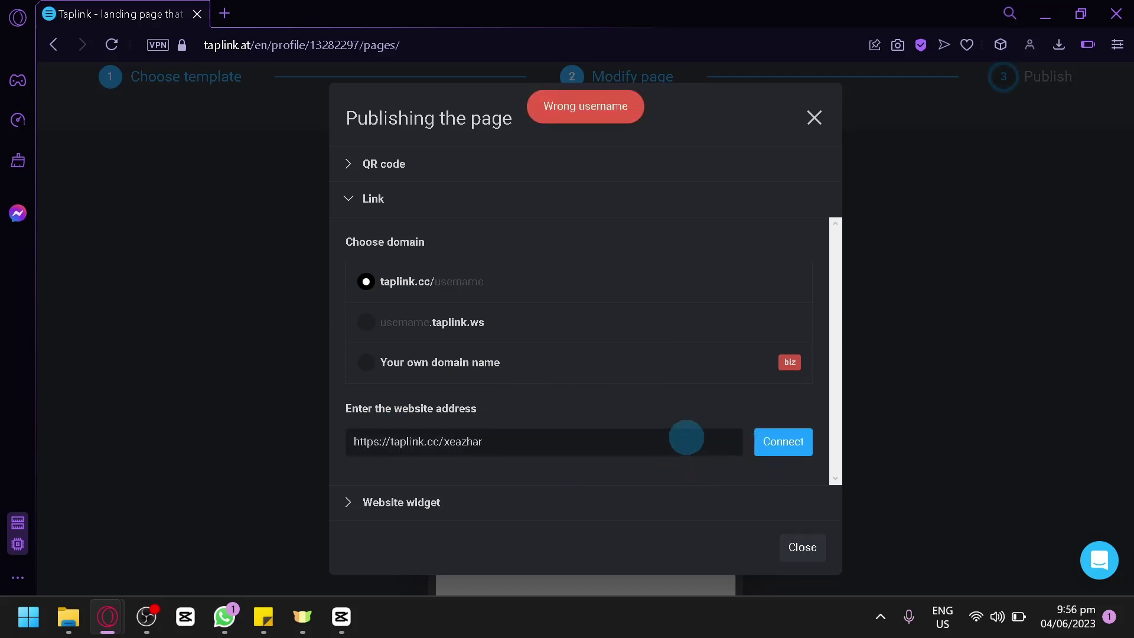
{"action": "left_click", "coordinate": [773, 442]}
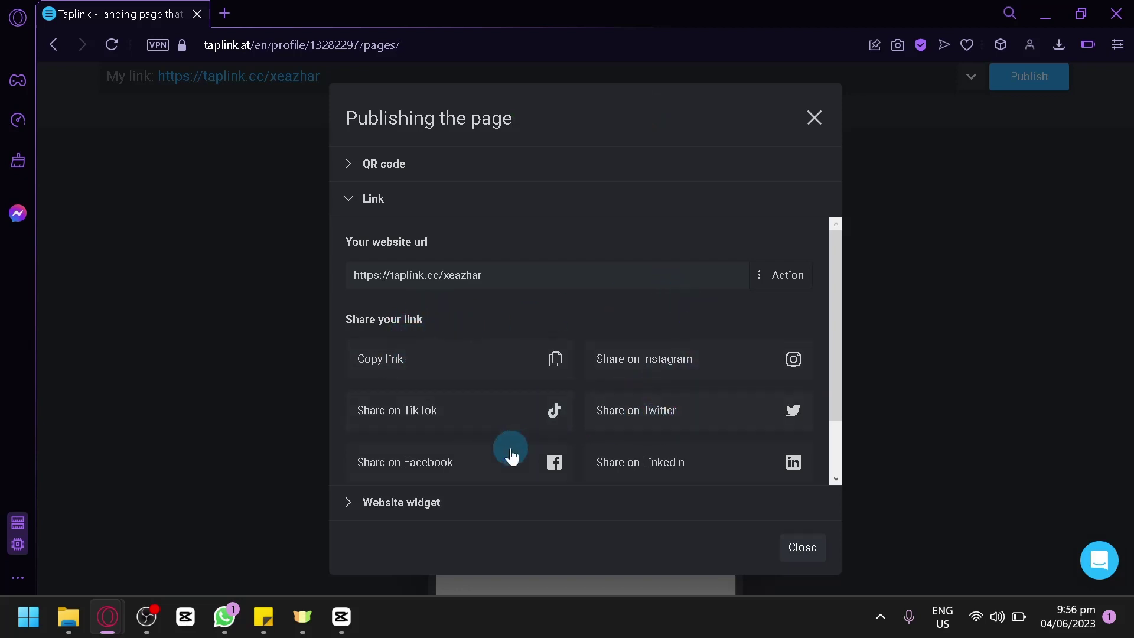
{"action": "scroll", "coordinate": [708, 454], "scroll_direction": "down", "scroll_amount": 1}
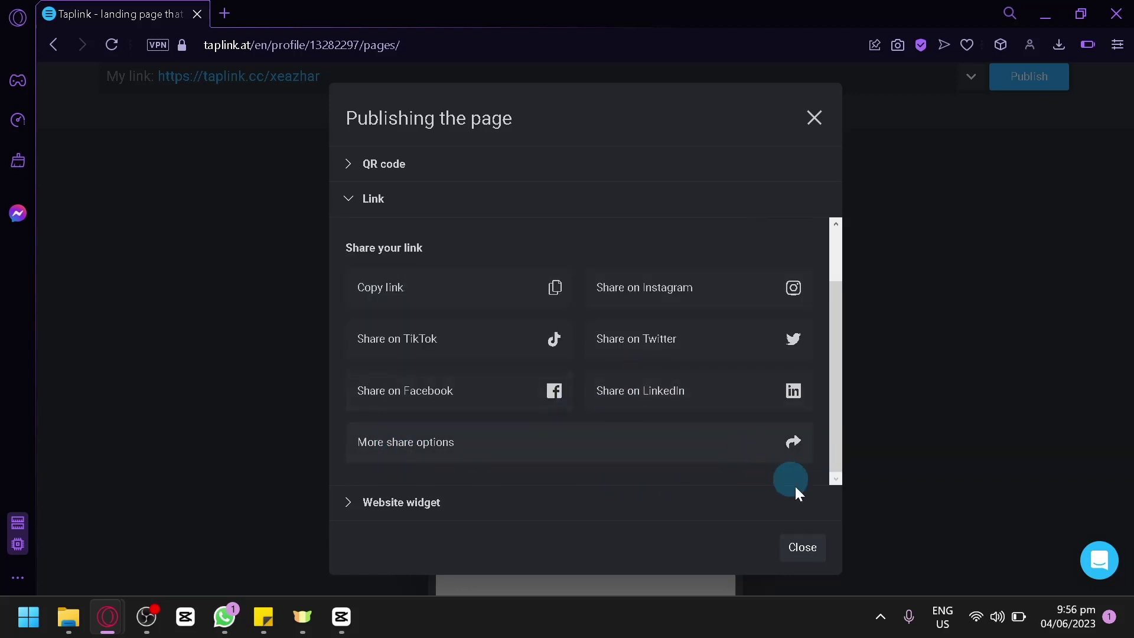
{"action": "left_click", "coordinate": [786, 555]}
Step: Browse the page-view Statistics charts, then show the empty Leads table, which requires the BUSINESS plan
{"action": "scroll", "coordinate": [344, 211], "scroll_direction": "up", "scroll_amount": 2}
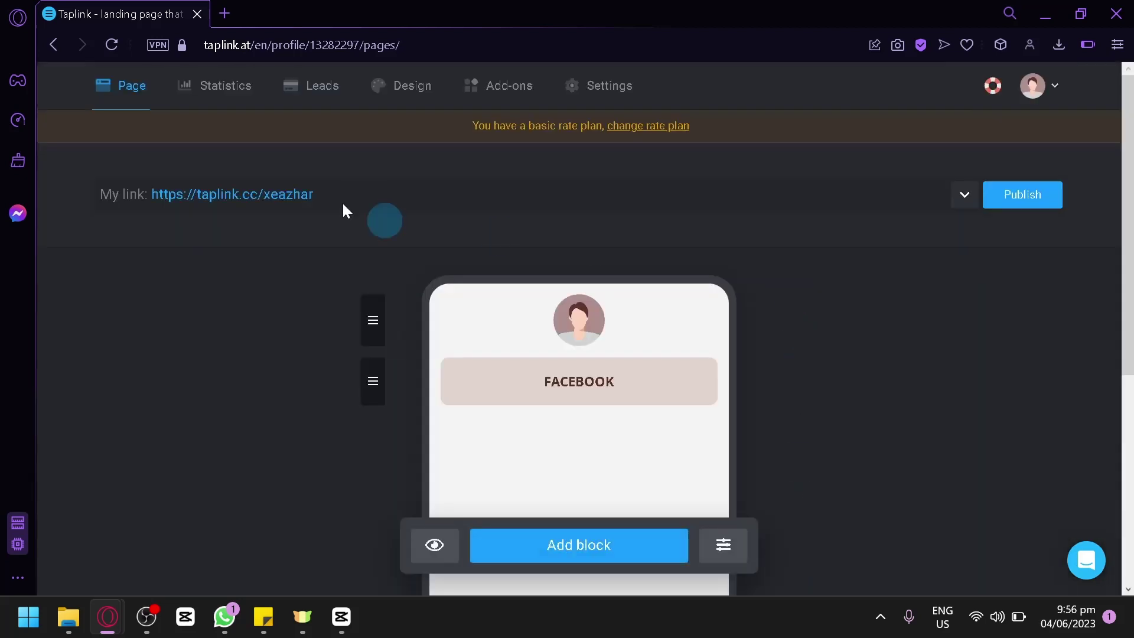
{"action": "left_click", "coordinate": [132, 87]}
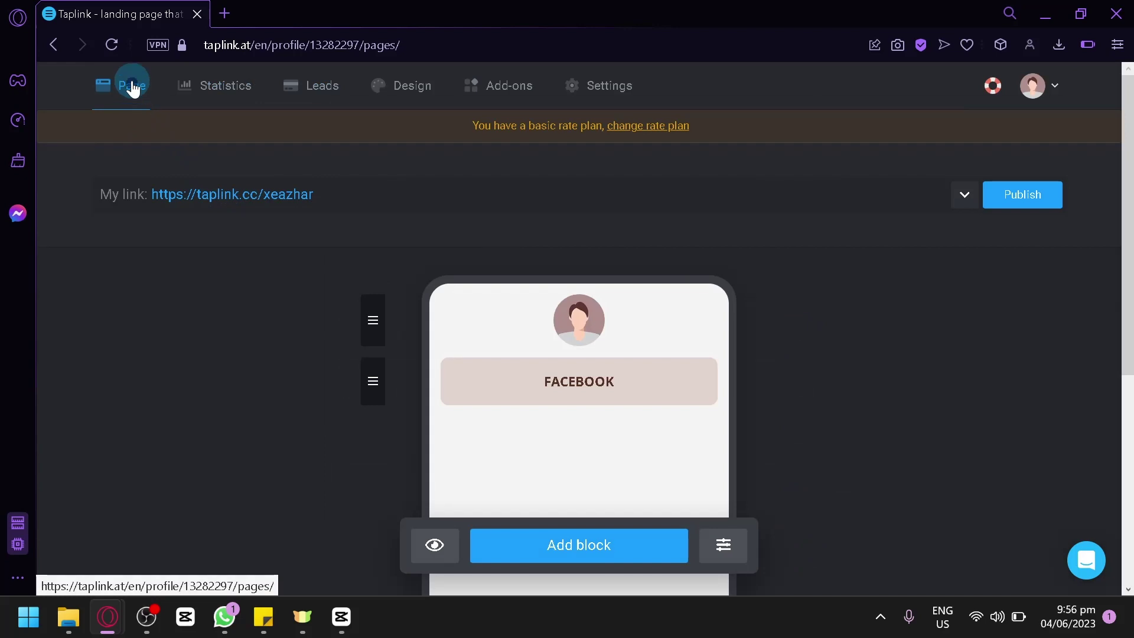
{"action": "left_click", "coordinate": [211, 97]}
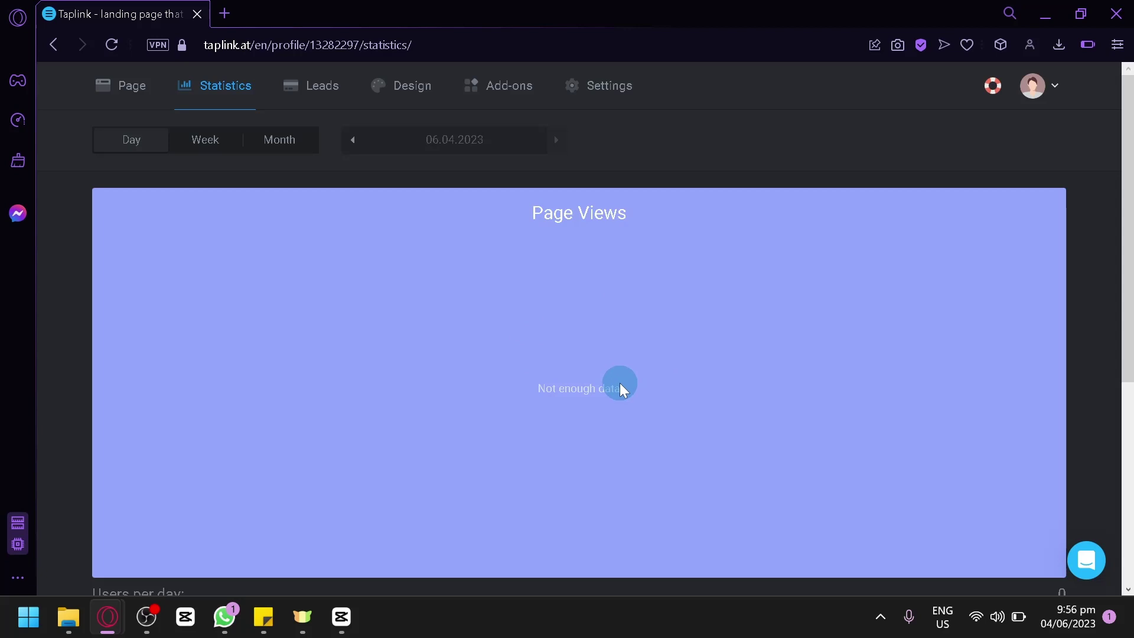
{"action": "scroll", "coordinate": [648, 354], "scroll_direction": "down", "scroll_amount": 2}
{"action": "scroll", "coordinate": [640, 355], "scroll_direction": "up", "scroll_amount": 2}
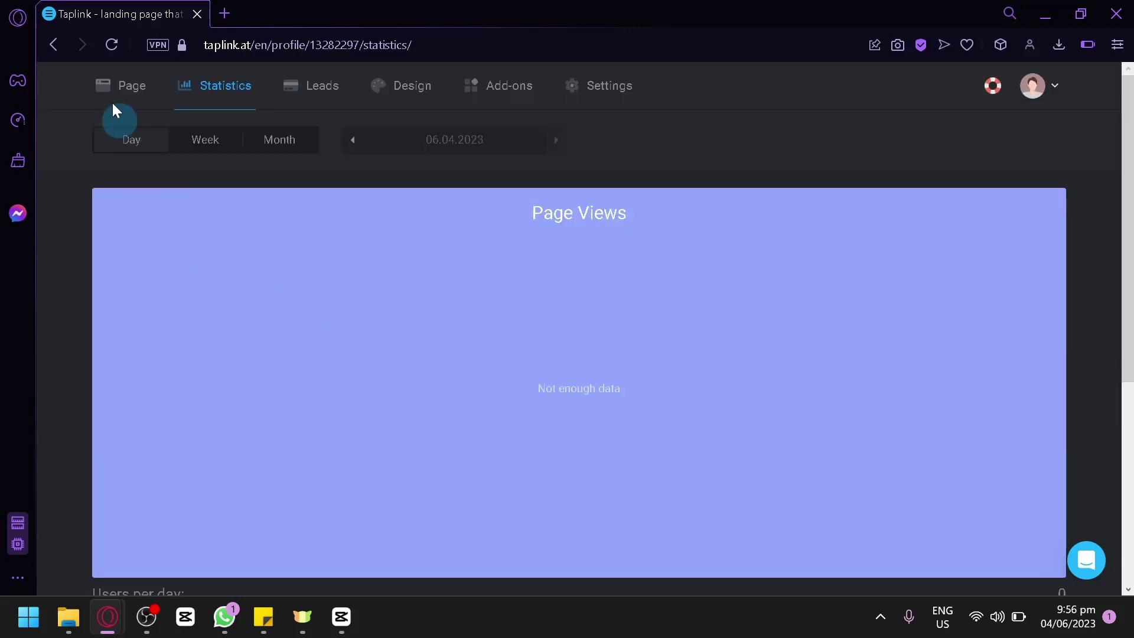
{"action": "scroll", "coordinate": [768, 372], "scroll_direction": "down", "scroll_amount": 2}
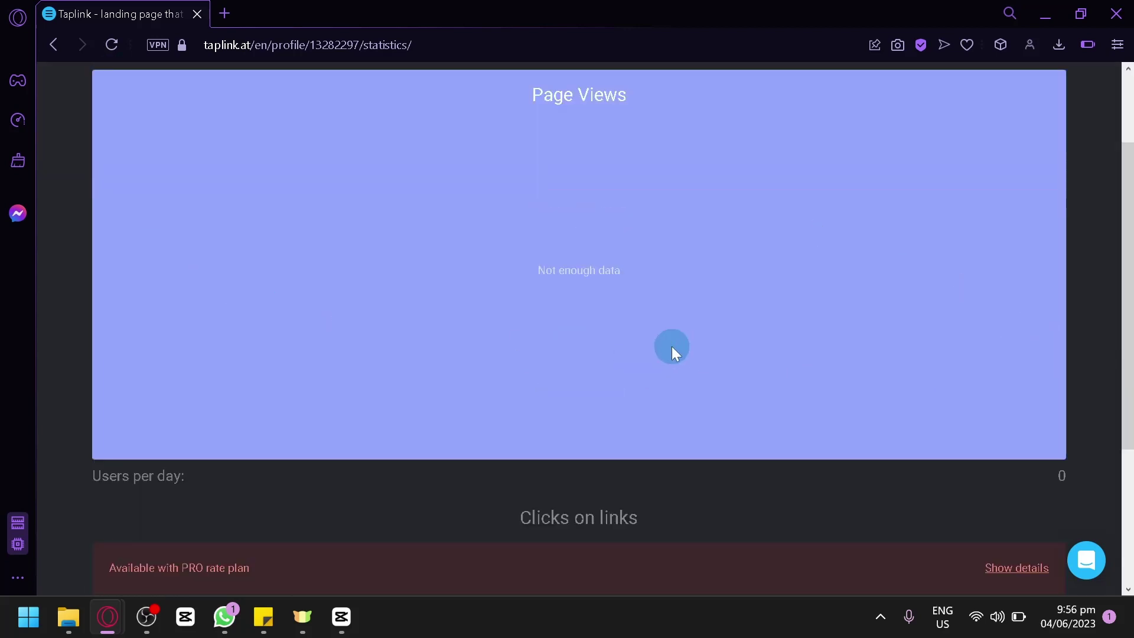
{"action": "scroll", "coordinate": [671, 346], "scroll_direction": "down", "scroll_amount": 4}
{"action": "scroll", "coordinate": [628, 299], "scroll_direction": "up", "scroll_amount": 6}
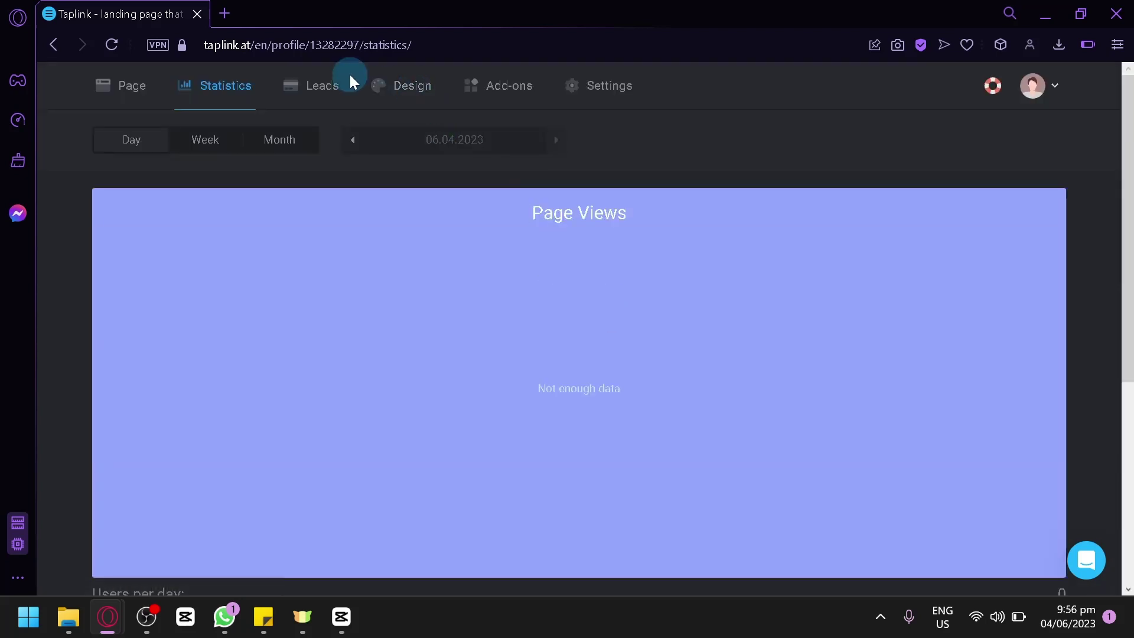
{"action": "left_click", "coordinate": [324, 91]}
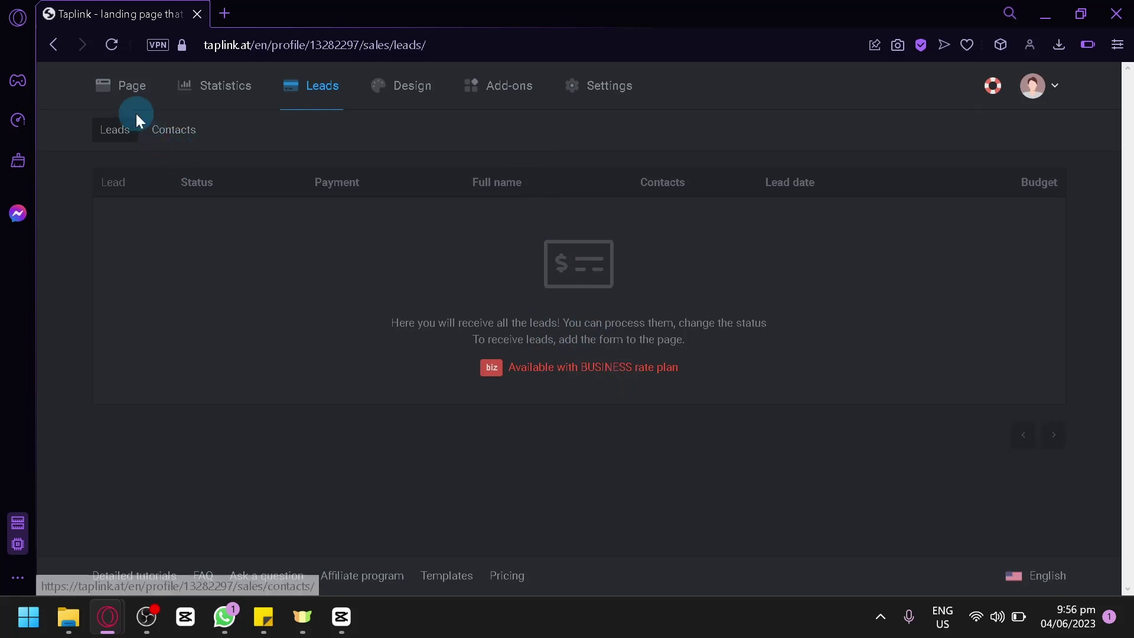
{"action": "left_click", "coordinate": [114, 87]}
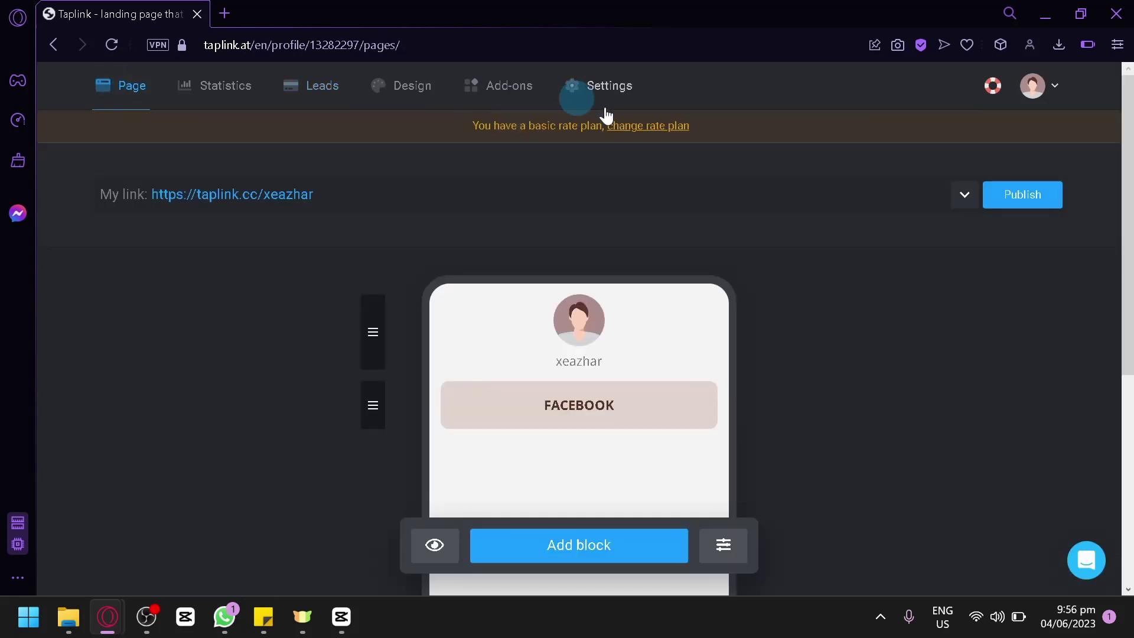
{"action": "left_click", "coordinate": [640, 126]}
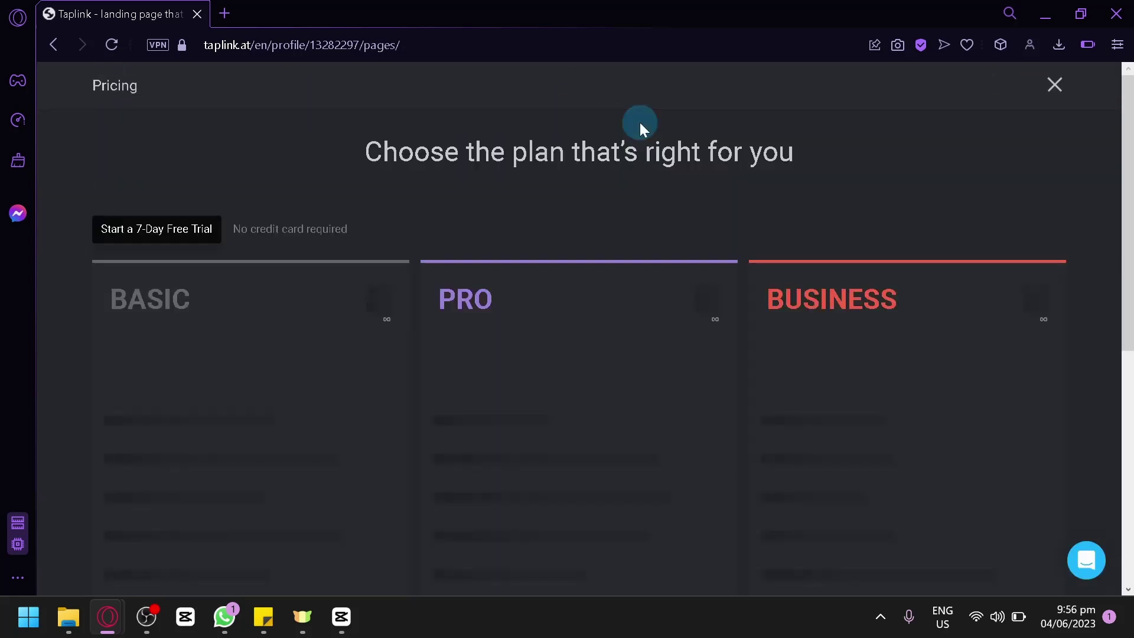
{"action": "scroll", "coordinate": [317, 307], "scroll_direction": "down", "scroll_amount": 2}
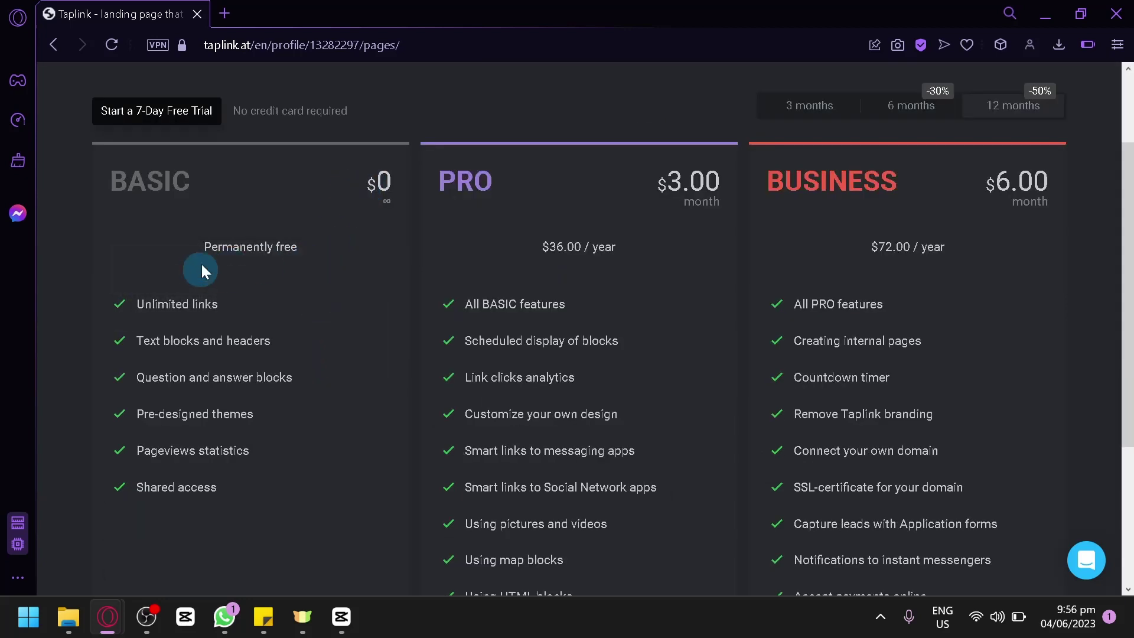
{"action": "mouse_move", "coordinate": [226, 313]}
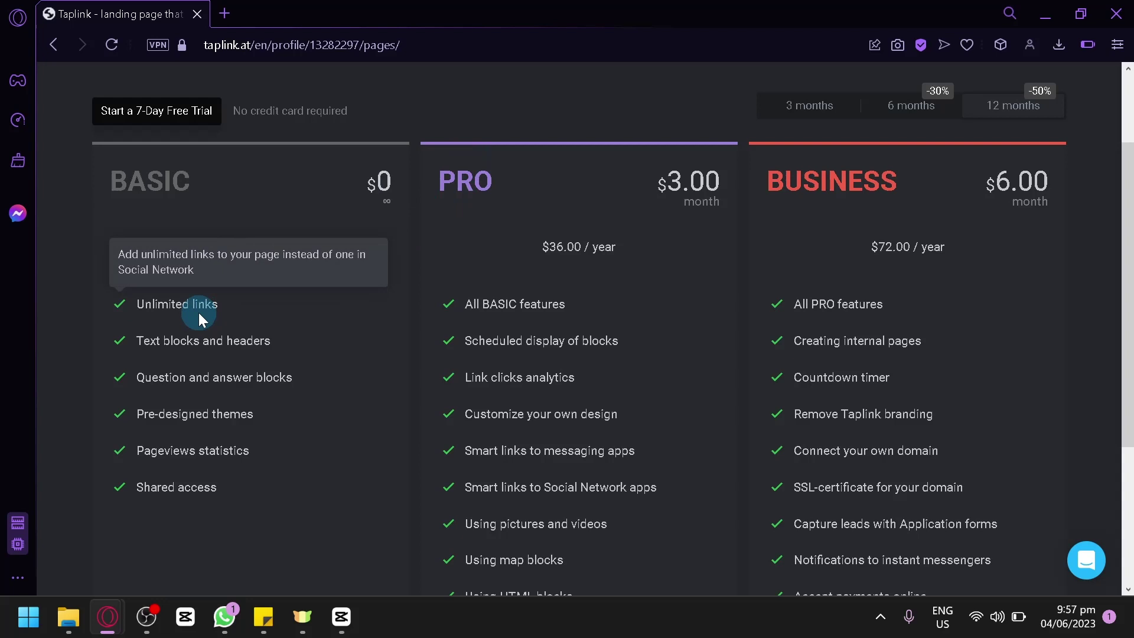
{"action": "mouse_move", "coordinate": [285, 335]}
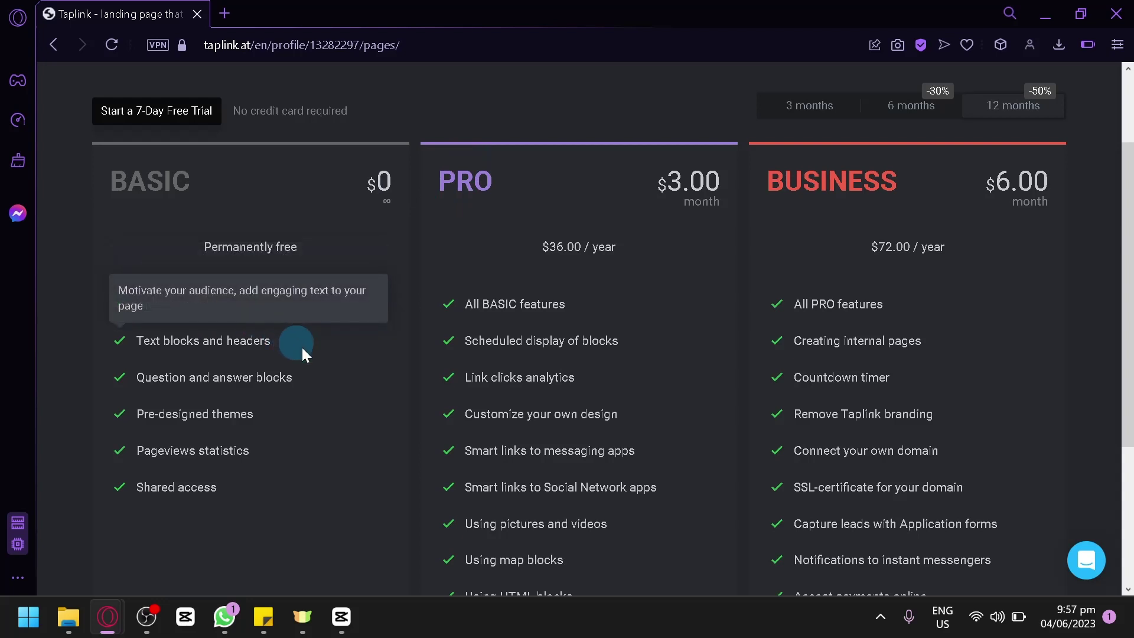
{"action": "mouse_move", "coordinate": [323, 381]}
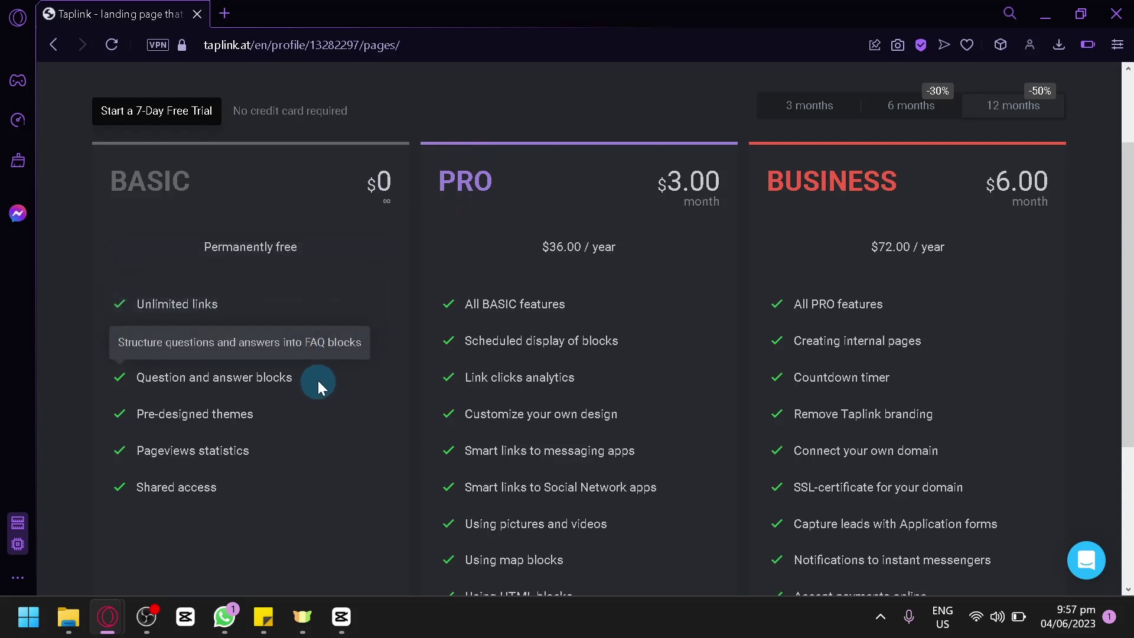
{"action": "mouse_move", "coordinate": [265, 455]}
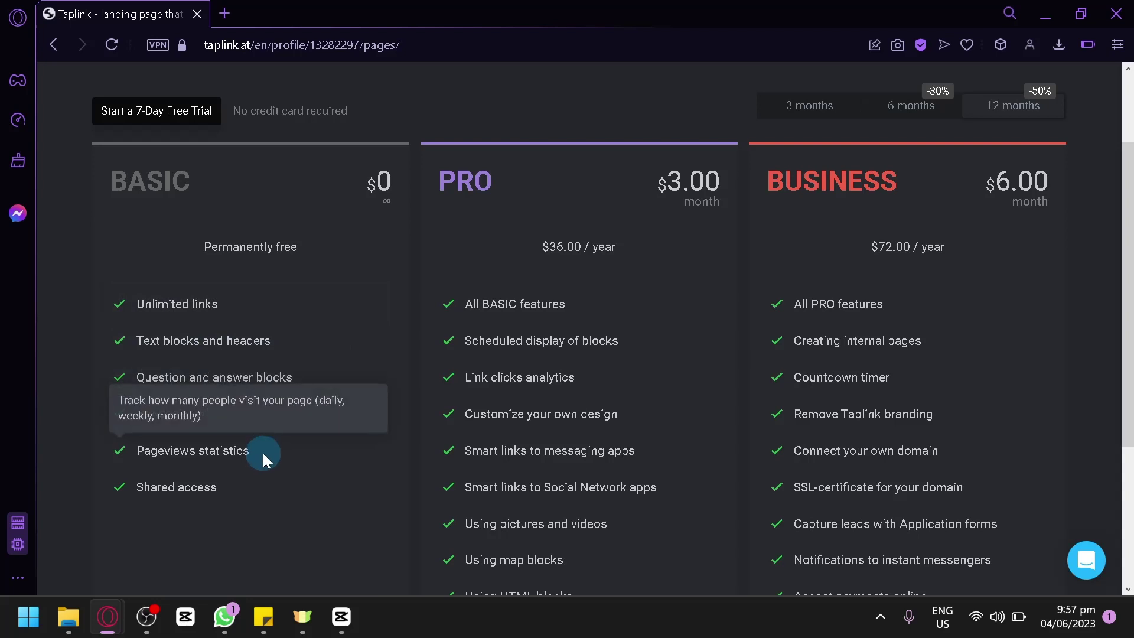
{"action": "mouse_move", "coordinate": [261, 496]}
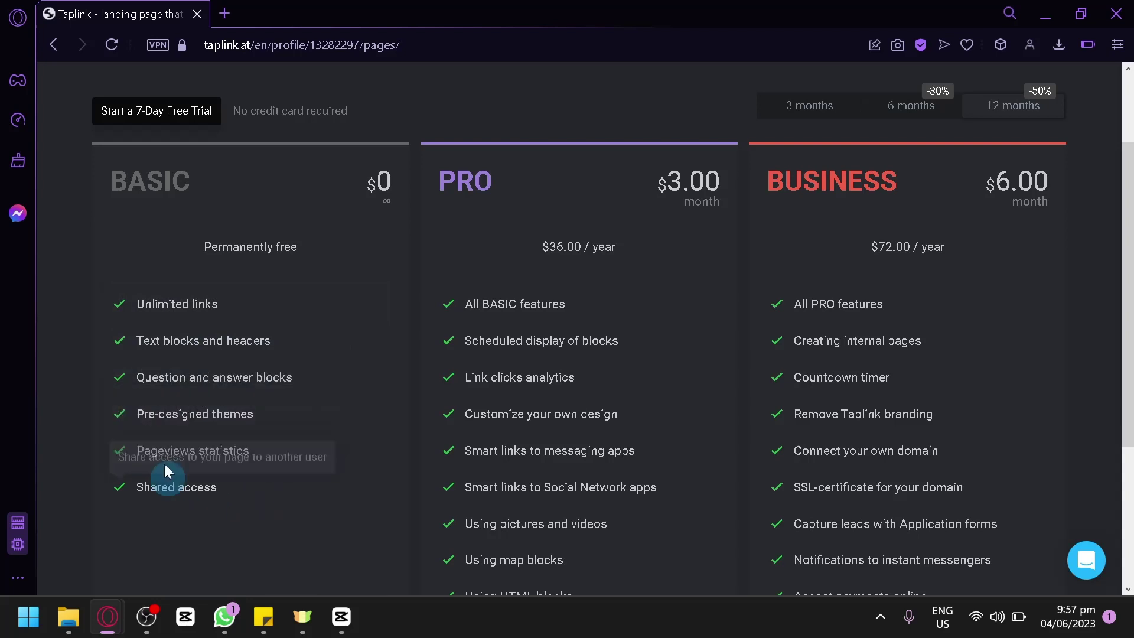
{"action": "scroll", "coordinate": [200, 327], "scroll_direction": "down", "scroll_amount": 2}
{"action": "scroll", "coordinate": [198, 354], "scroll_direction": "up", "scroll_amount": 2}
{"action": "mouse_move", "coordinate": [196, 403]}
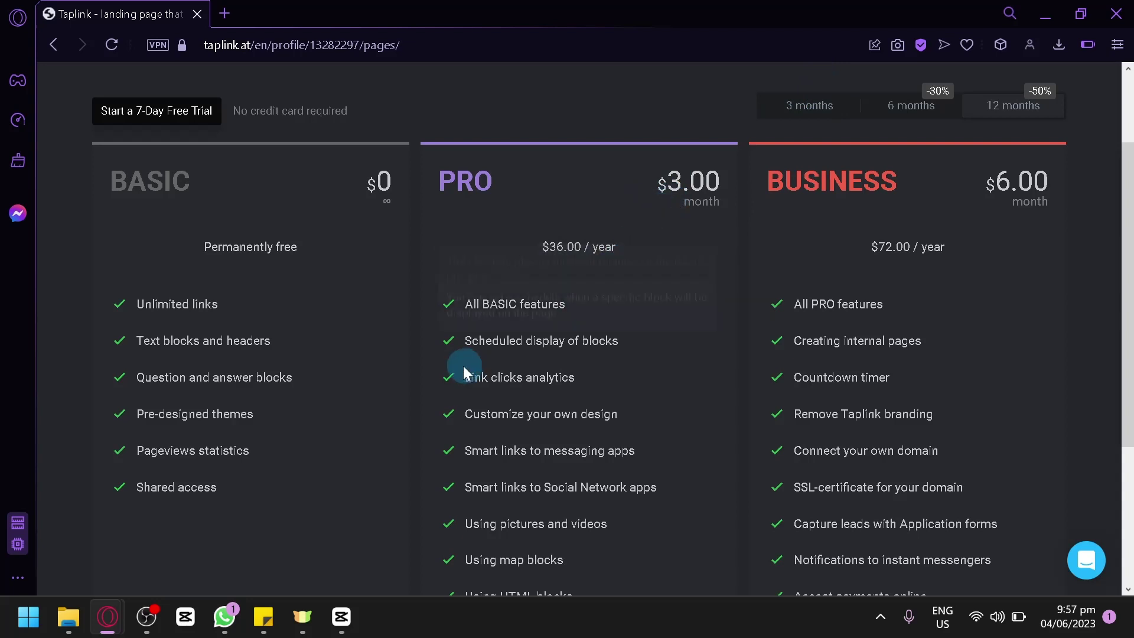
{"action": "scroll", "coordinate": [549, 287], "scroll_direction": "down", "scroll_amount": 2}
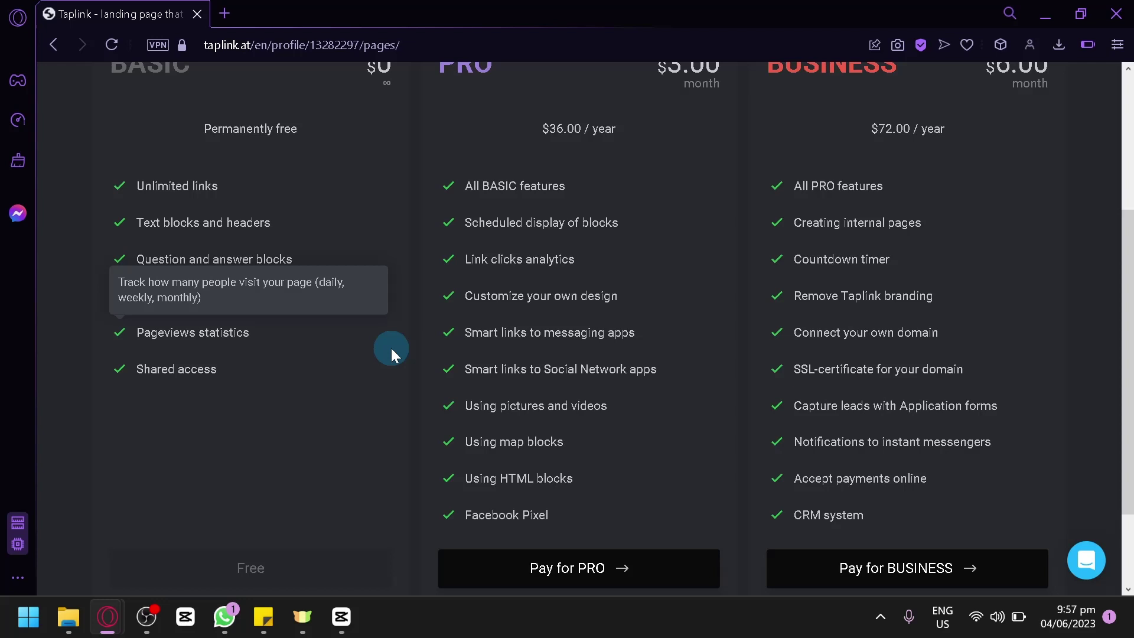
{"action": "scroll", "coordinate": [392, 349], "scroll_direction": "up", "scroll_amount": 2}
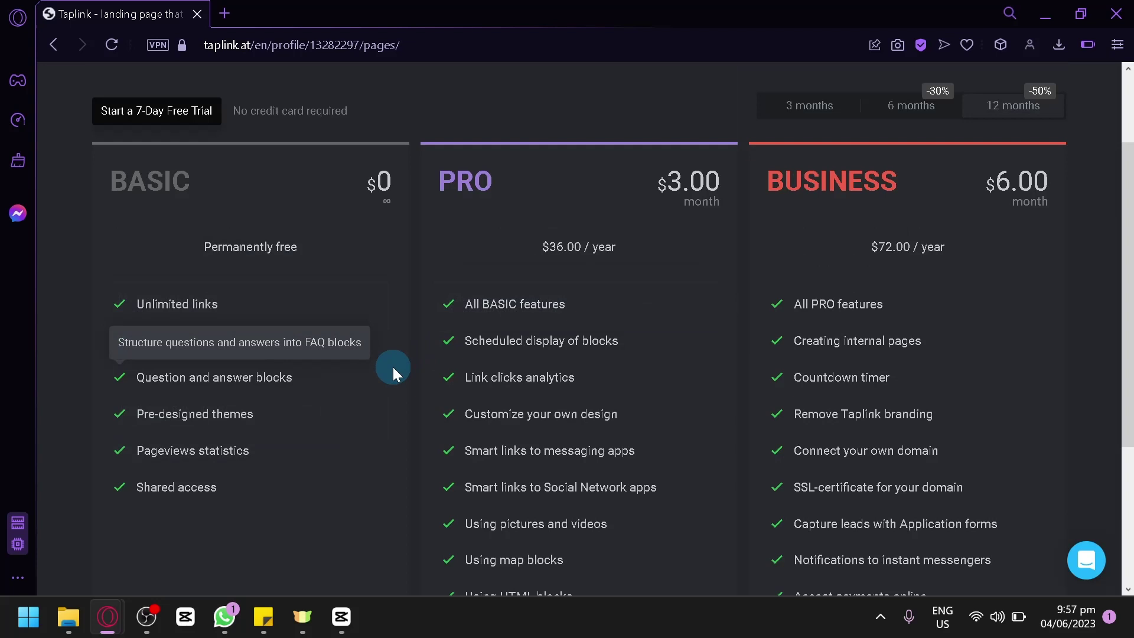
{"action": "scroll", "coordinate": [392, 367], "scroll_direction": "down", "scroll_amount": 2}
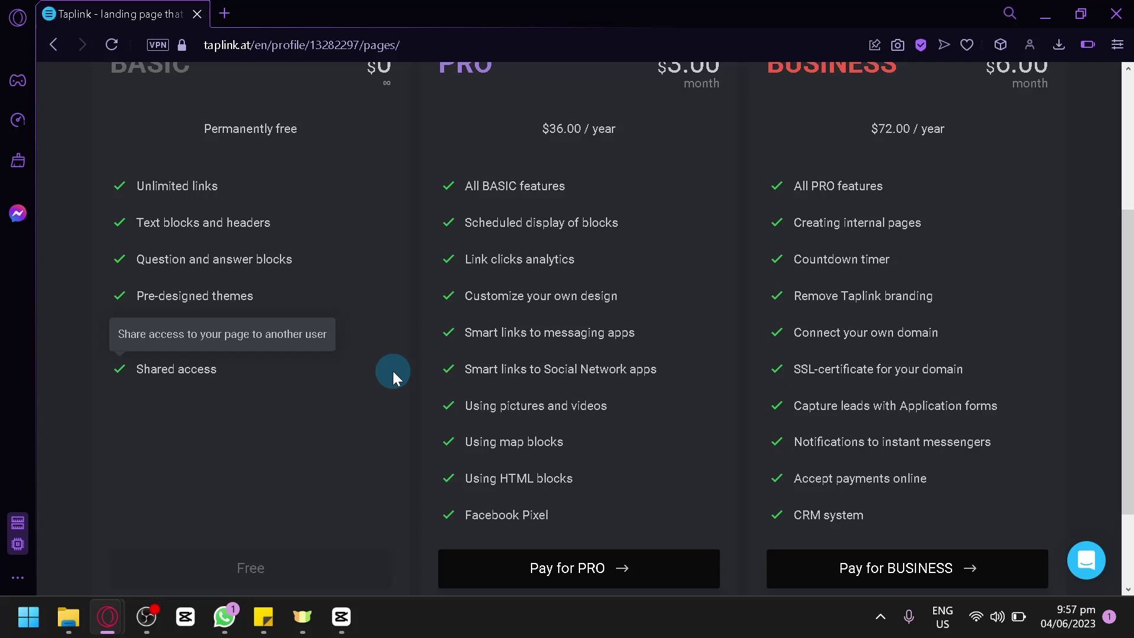
{"action": "scroll", "coordinate": [969, 144], "scroll_direction": "up", "scroll_amount": 4}
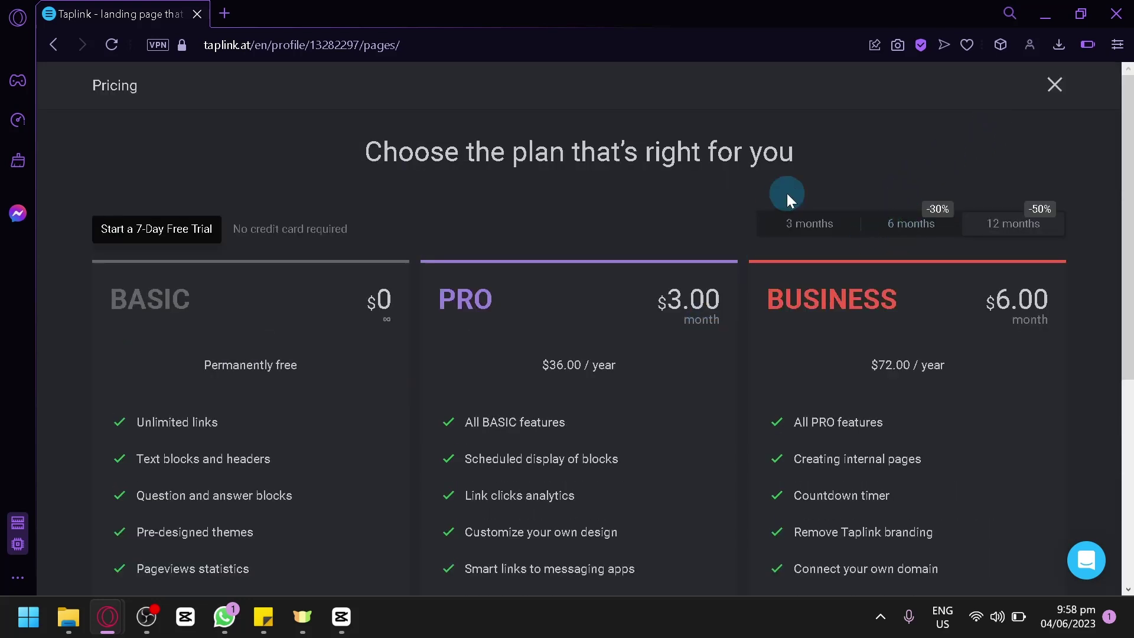
Step: Compare 3, 6 and 12-month billing, ending on yearly: PRO $36.00, BUSINESS $72.00
{"action": "left_click", "coordinate": [824, 228]}
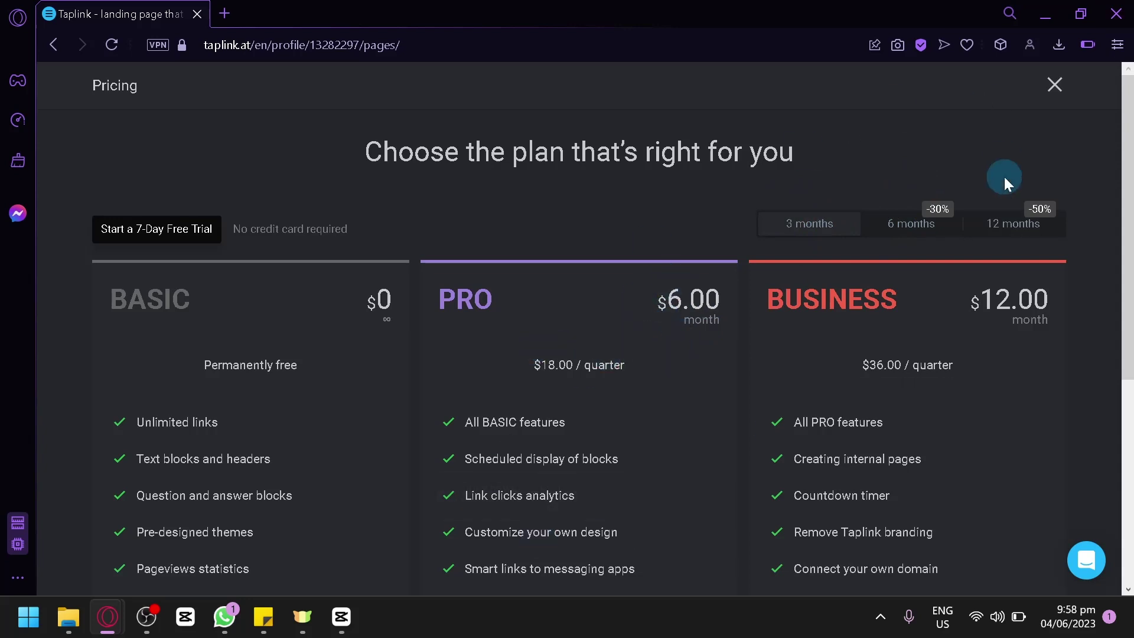
{"action": "left_click", "coordinate": [884, 236]}
{"action": "left_click", "coordinate": [807, 226]}
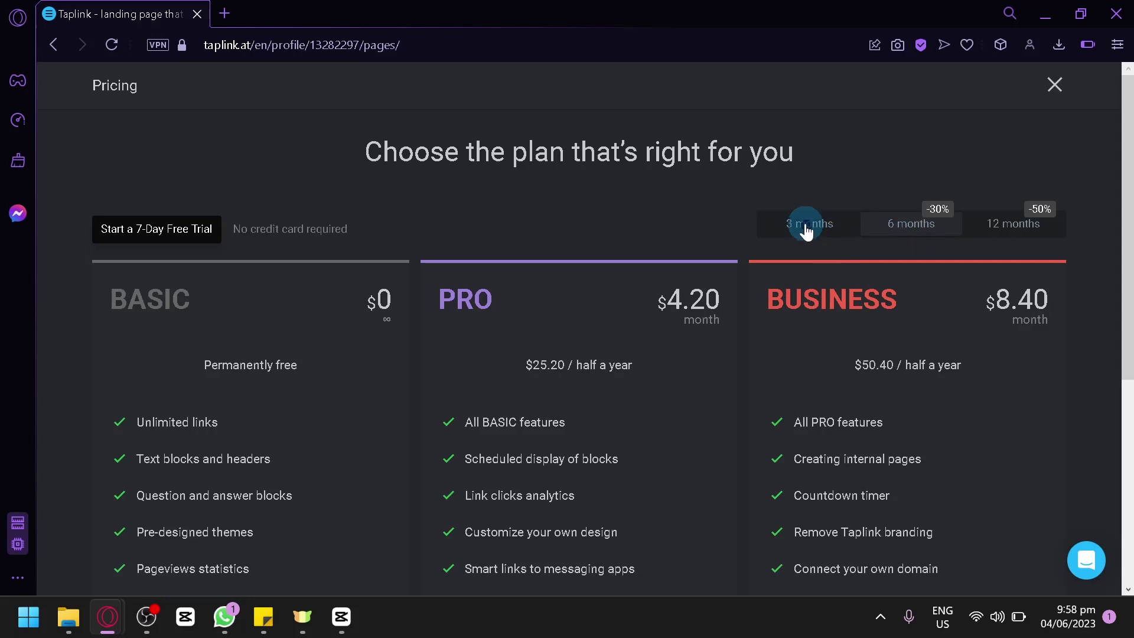
{"action": "left_click", "coordinate": [898, 224]}
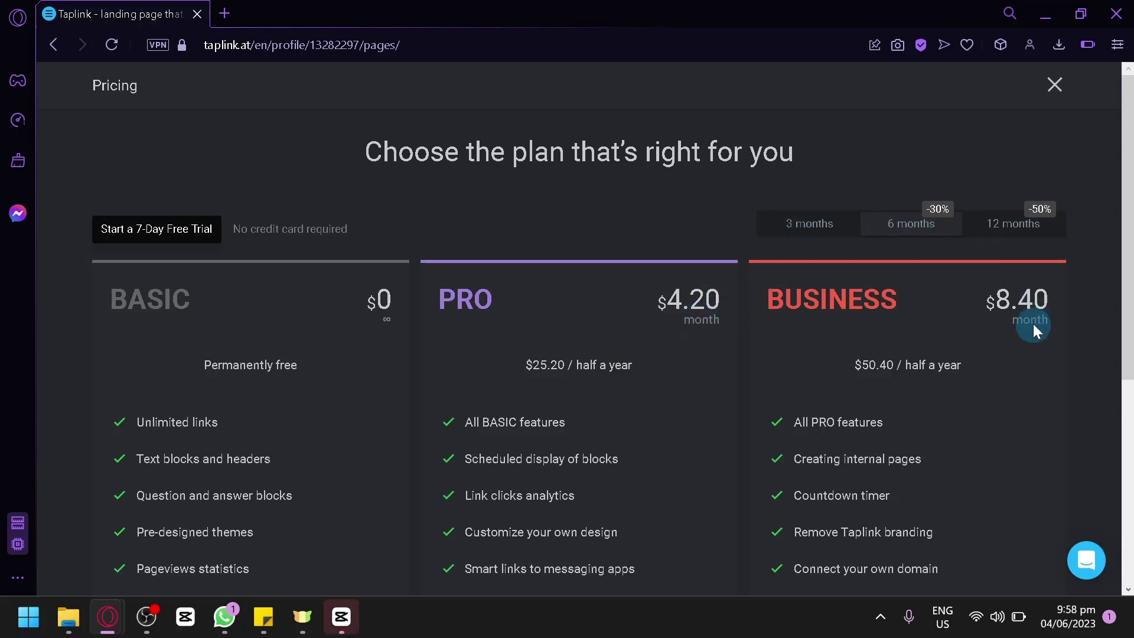
{"action": "left_click", "coordinate": [1021, 230]}
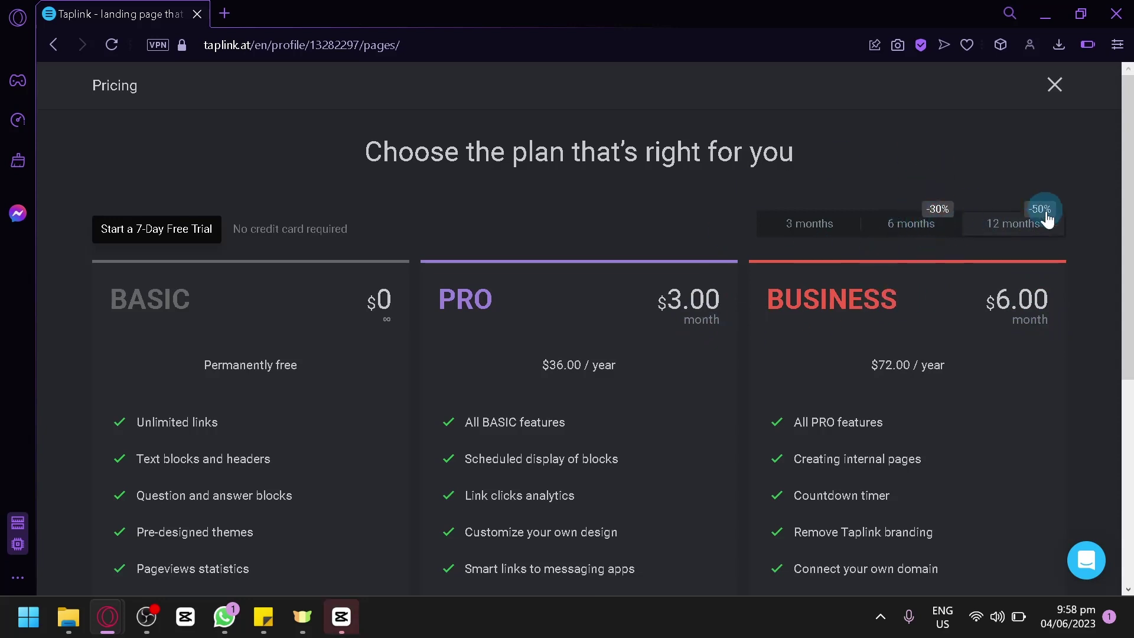
{"action": "left_click", "coordinate": [1053, 88]}
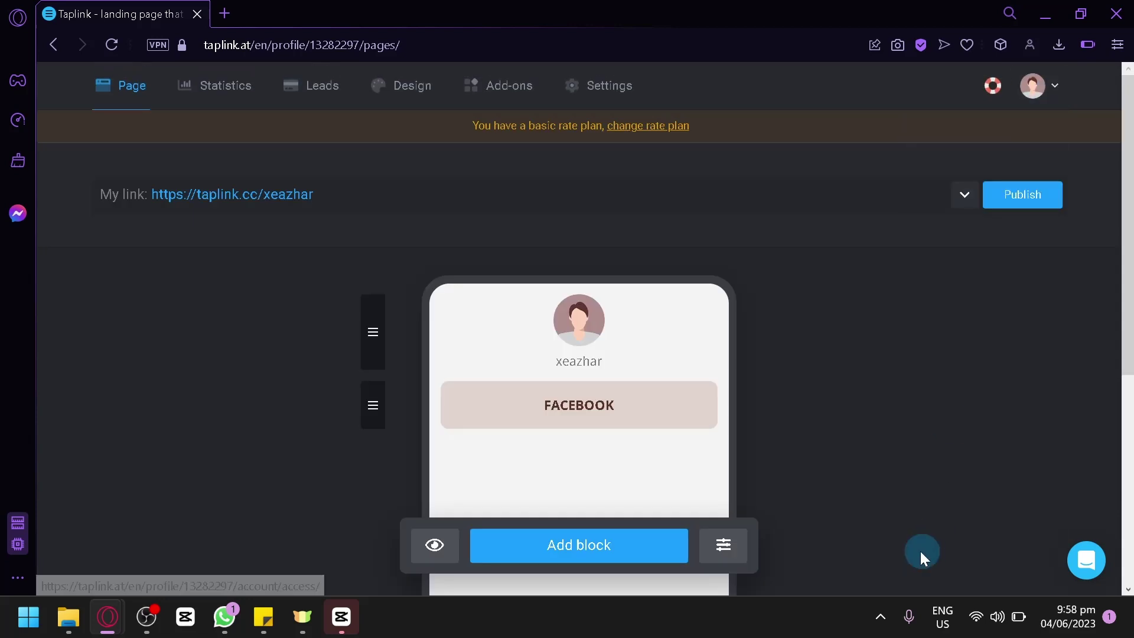
{"action": "scroll", "coordinate": [894, 235], "scroll_direction": "down", "scroll_amount": 4}
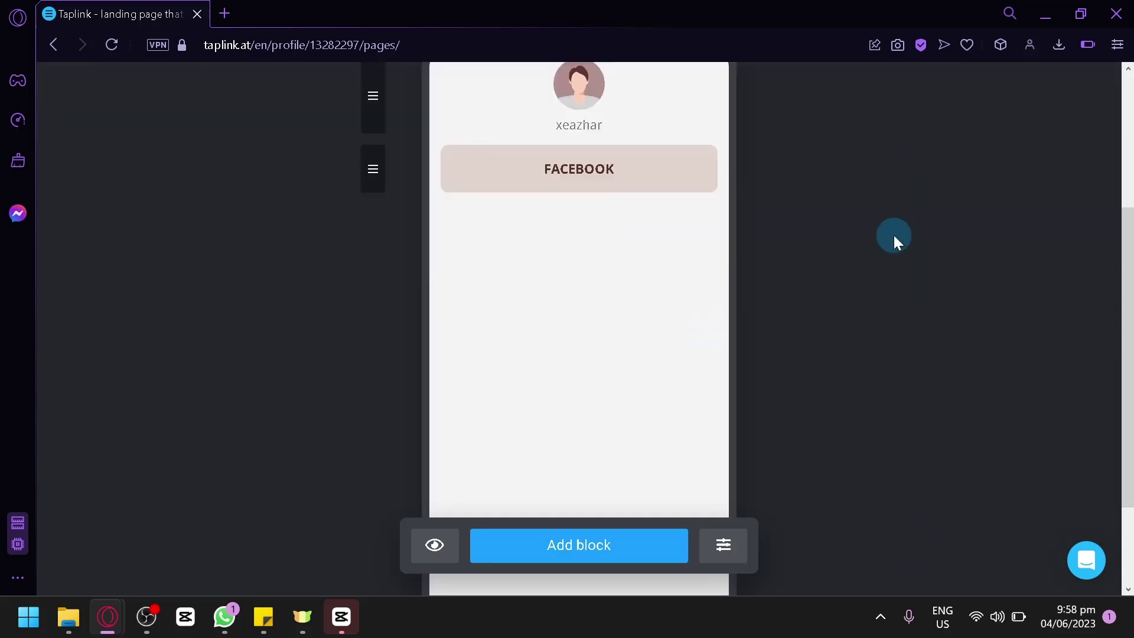
{"action": "scroll", "coordinate": [891, 236], "scroll_direction": "up", "scroll_amount": 4}
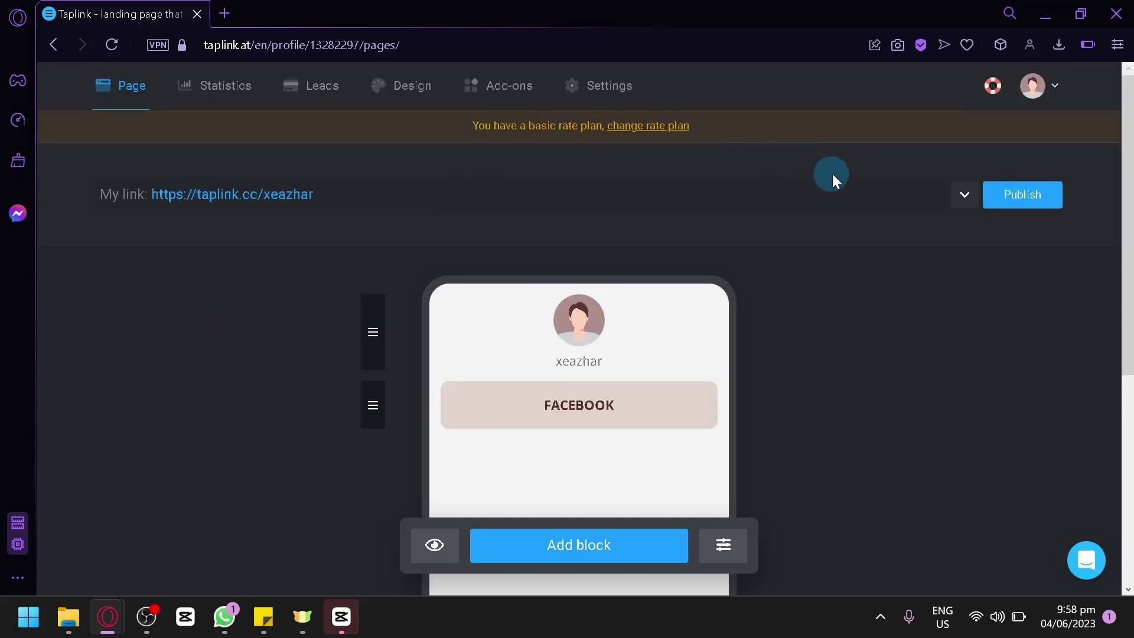
{"action": "left_click", "coordinate": [966, 207]}
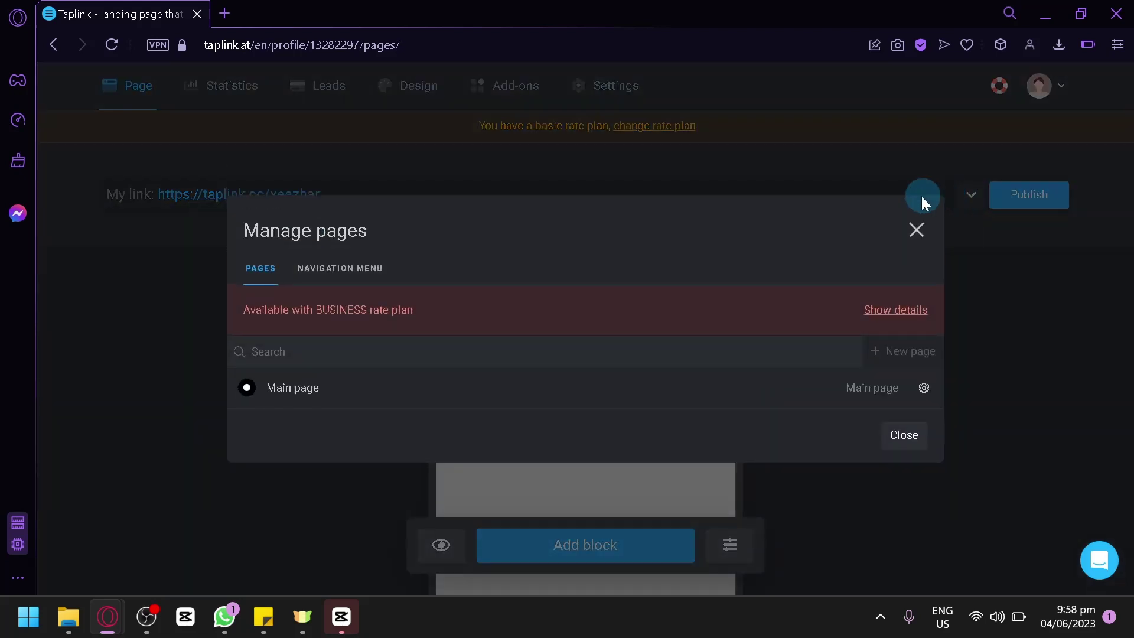
{"action": "left_click", "coordinate": [929, 245]}
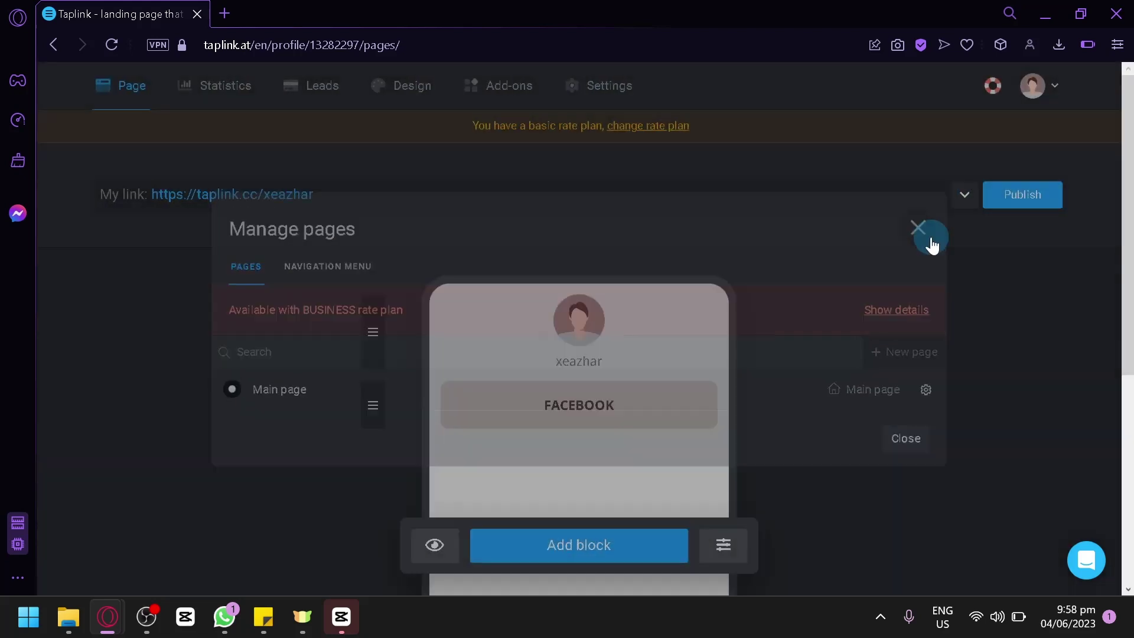
{"action": "scroll", "coordinate": [804, 350], "scroll_direction": "down", "scroll_amount": 4}
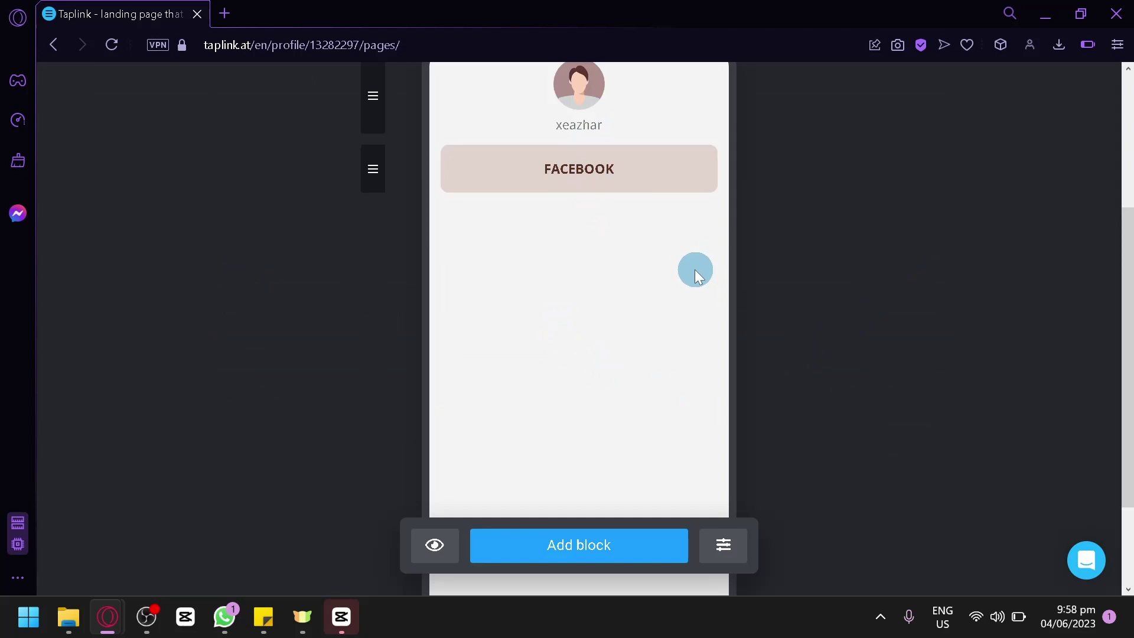
{"action": "scroll", "coordinate": [695, 269], "scroll_direction": "up", "scroll_amount": 2}
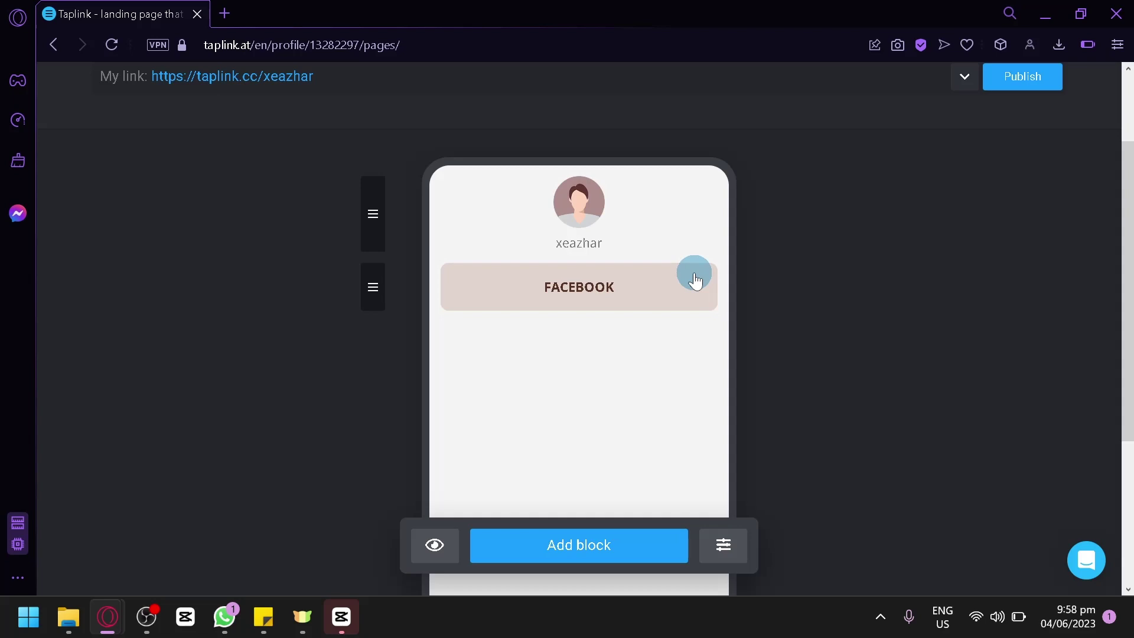
{"action": "scroll", "coordinate": [679, 272], "scroll_direction": "up", "scroll_amount": 2}
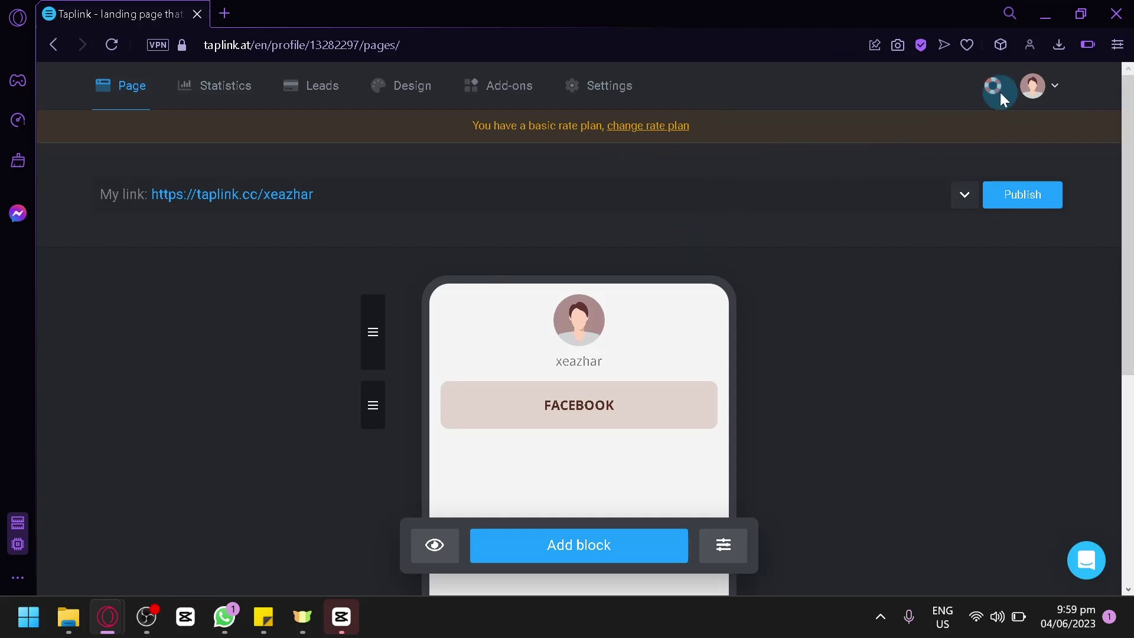
{"action": "left_click", "coordinate": [1029, 96]}
{"action": "scroll", "coordinate": [828, 340], "scroll_direction": "down", "scroll_amount": 4}
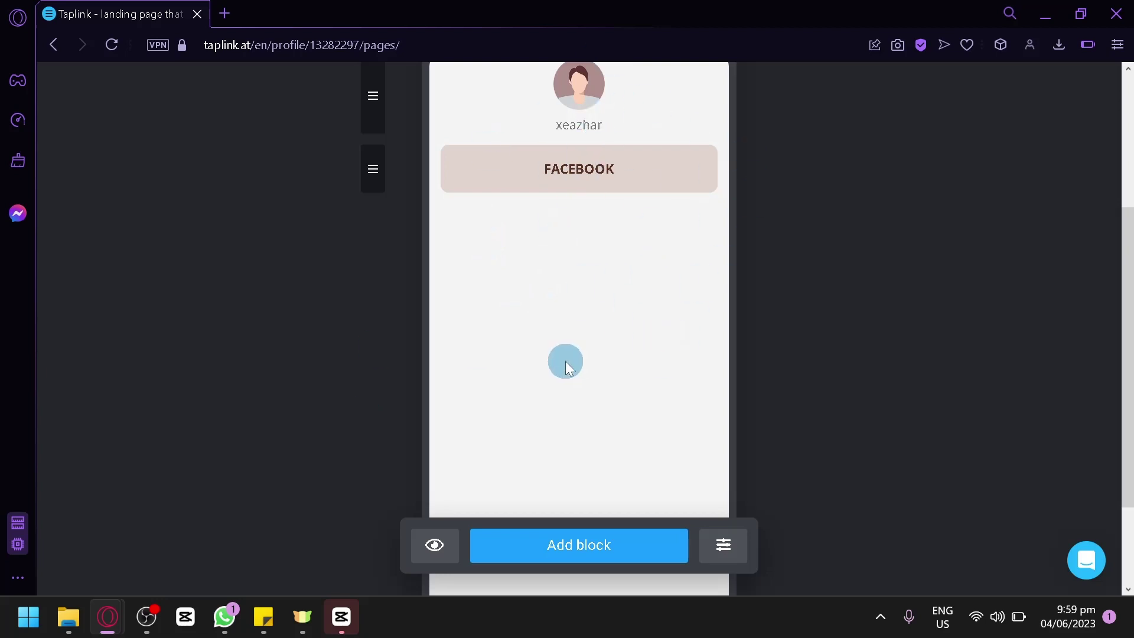
{"action": "scroll", "coordinate": [567, 363], "scroll_direction": "up", "scroll_amount": 4}
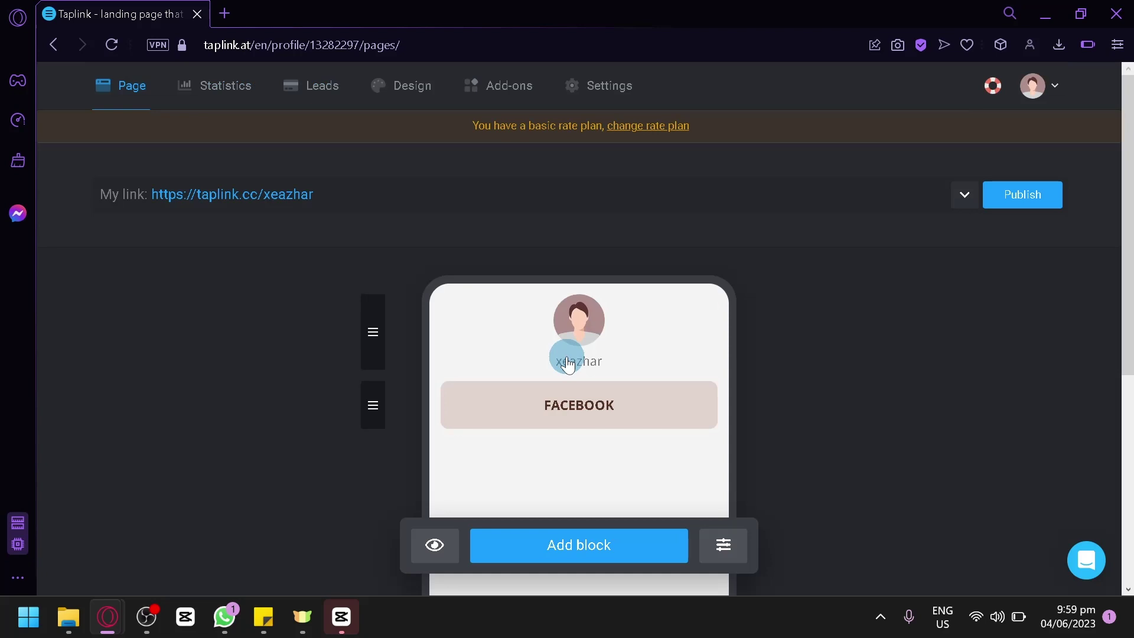